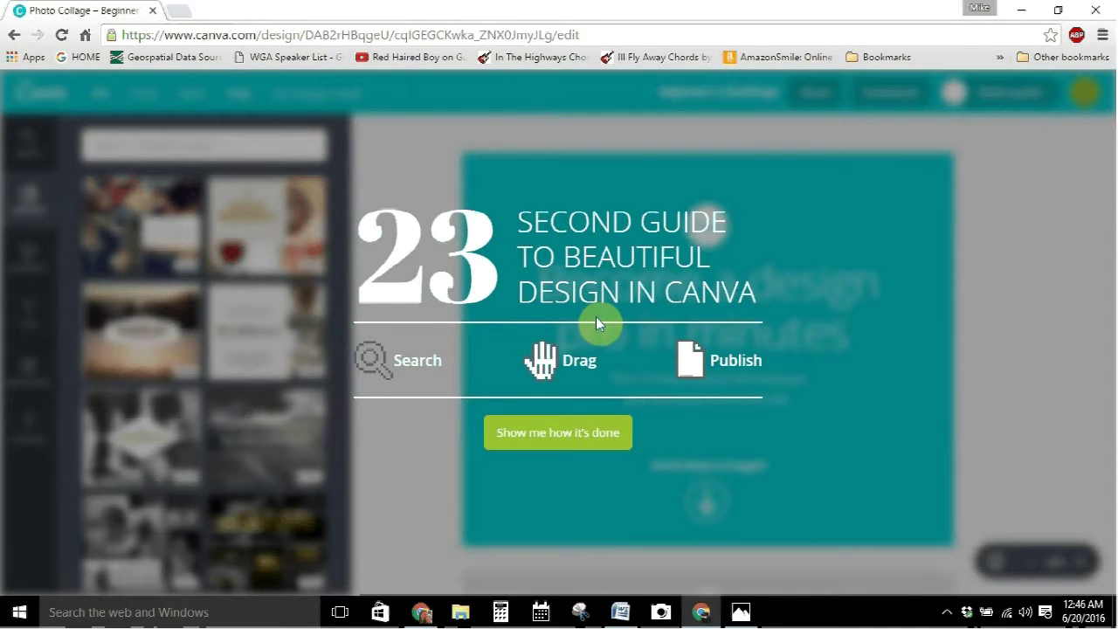
- Dismiss the quick-start guide, browse the Beginner's Challenge tutorial, and return to the Canva home page
{"action": "left_click", "coordinate": [568, 432]}
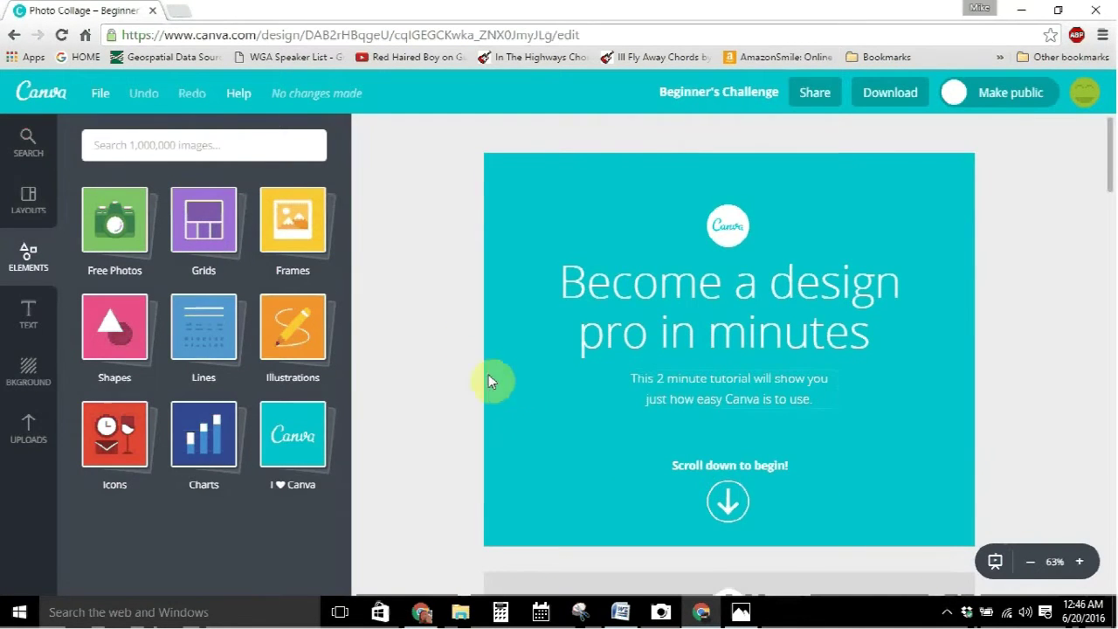
{"action": "scroll", "coordinate": [502, 378], "scroll_direction": "down", "scroll_amount": 2}
{"action": "scroll", "coordinate": [506, 376], "scroll_direction": "down", "scroll_amount": 2}
{"action": "scroll", "coordinate": [506, 375], "scroll_direction": "up", "scroll_amount": 4}
{"action": "left_click", "coordinate": [35, 93]}
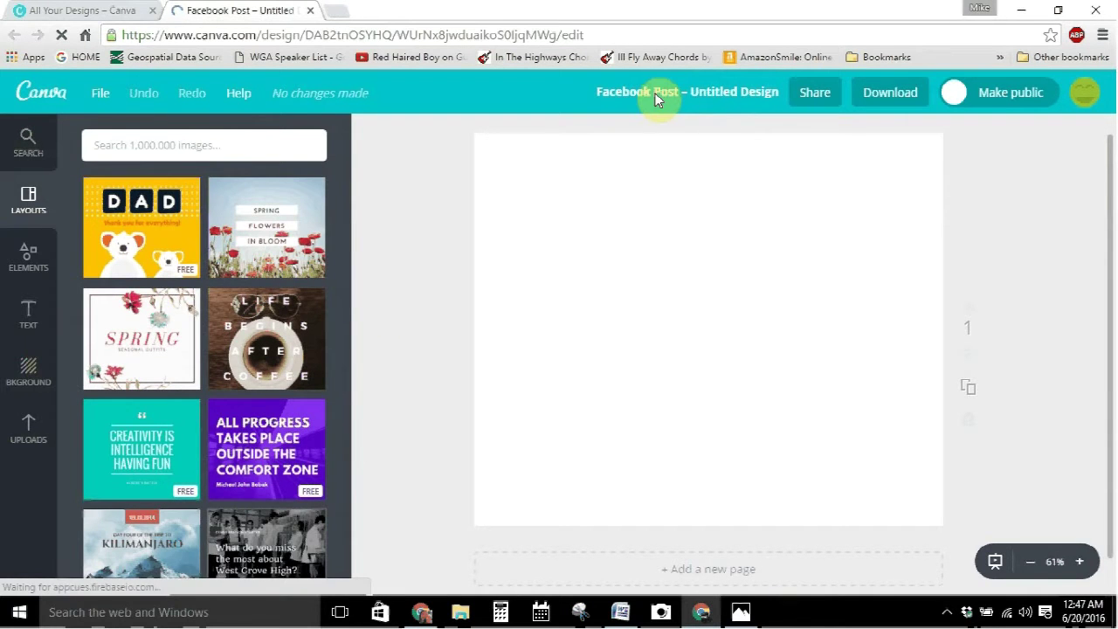
- Change the design title at the top to 'Sample'
{"action": "left_click", "coordinate": [674, 92]}
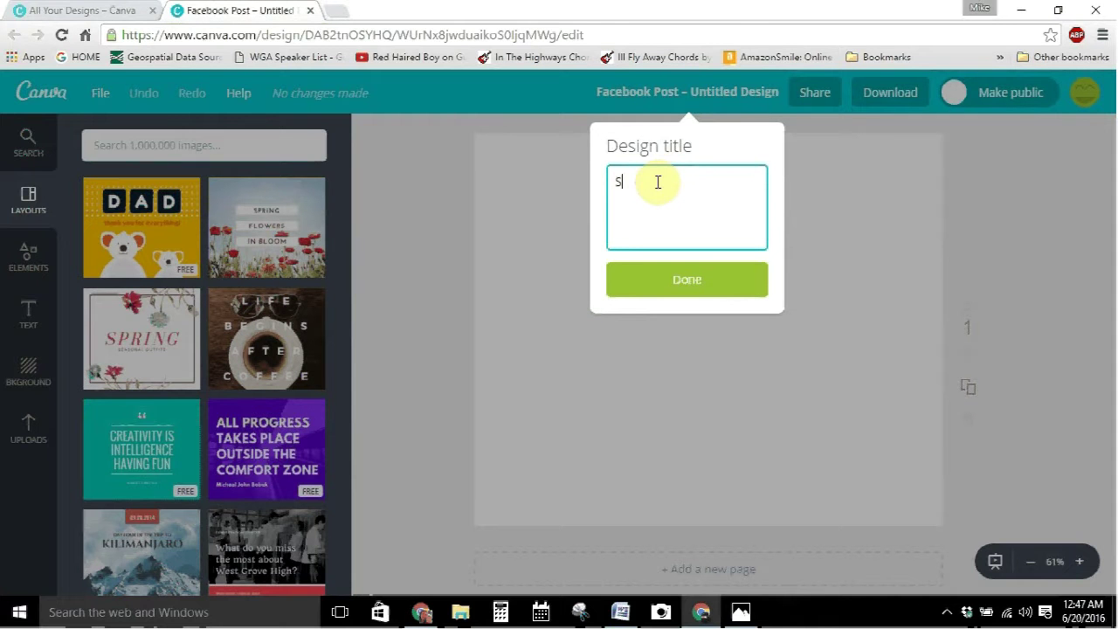
{"action": "left_click", "coordinate": [695, 280]}
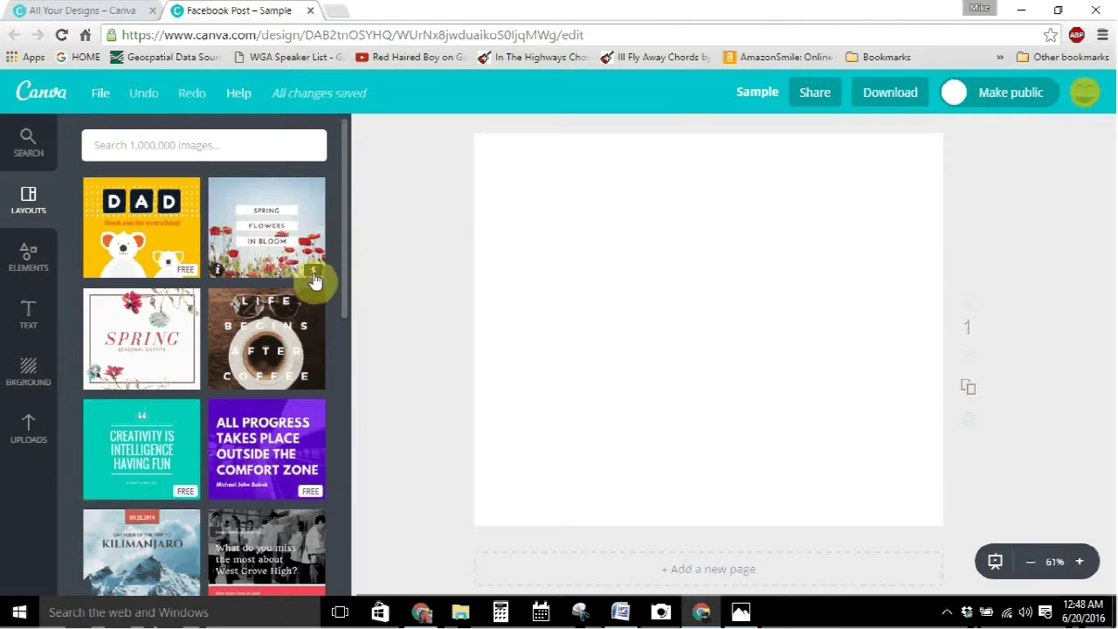
- Find the orange 2016 GOALS template in the Layouts panel and apply it to the page
{"action": "scroll", "coordinate": [264, 355], "scroll_direction": "down", "scroll_amount": 1}
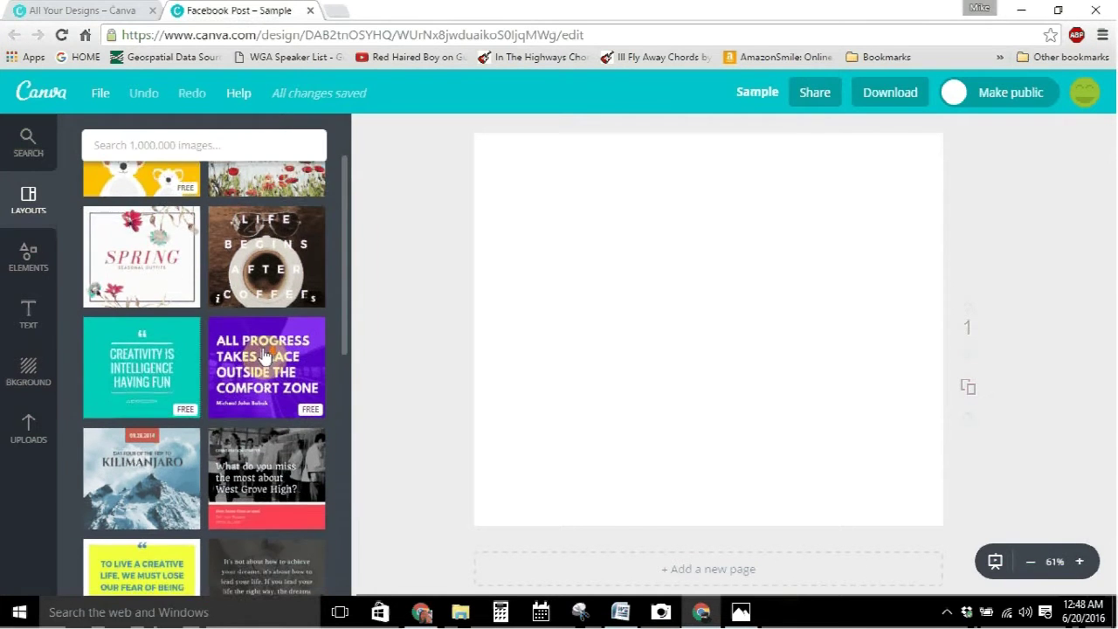
{"action": "scroll", "coordinate": [265, 355], "scroll_direction": "down", "scroll_amount": 1}
{"action": "scroll", "coordinate": [265, 356], "scroll_direction": "down", "scroll_amount": 2}
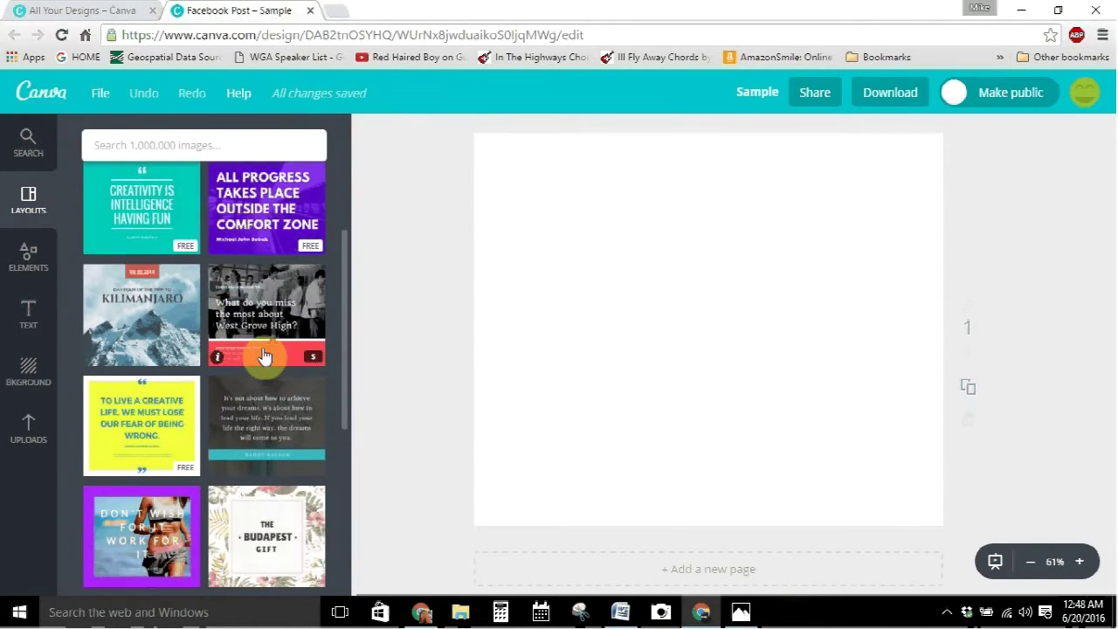
{"action": "scroll", "coordinate": [264, 356], "scroll_direction": "down", "scroll_amount": 2}
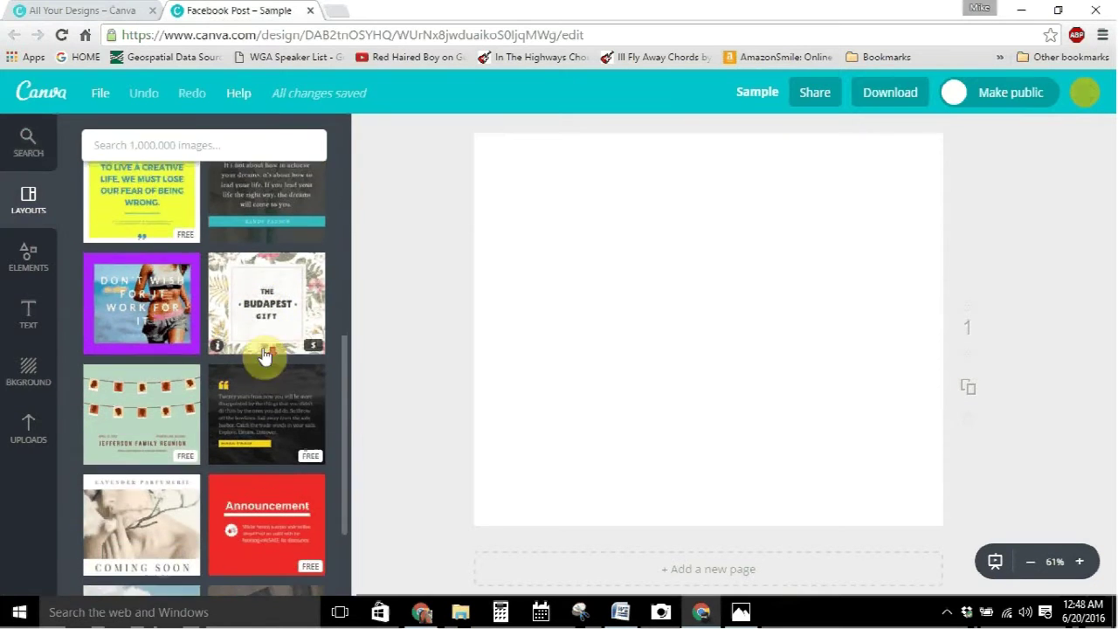
{"action": "scroll", "coordinate": [262, 354], "scroll_direction": "down", "scroll_amount": 1}
{"action": "scroll", "coordinate": [261, 348], "scroll_direction": "down", "scroll_amount": 3}
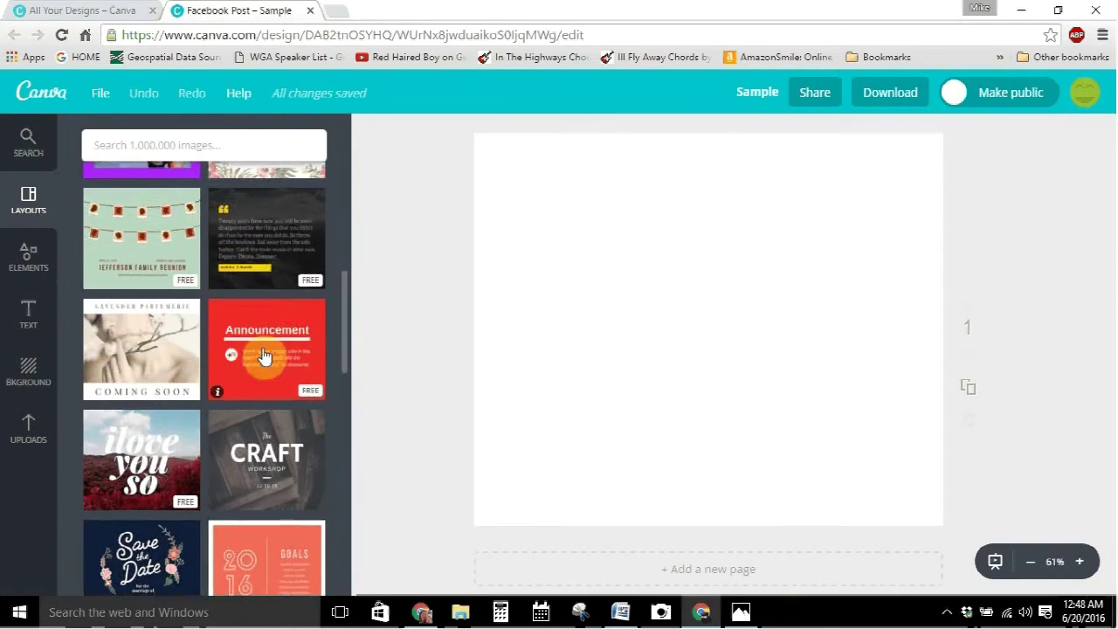
{"action": "scroll", "coordinate": [264, 355], "scroll_direction": "down", "scroll_amount": 3}
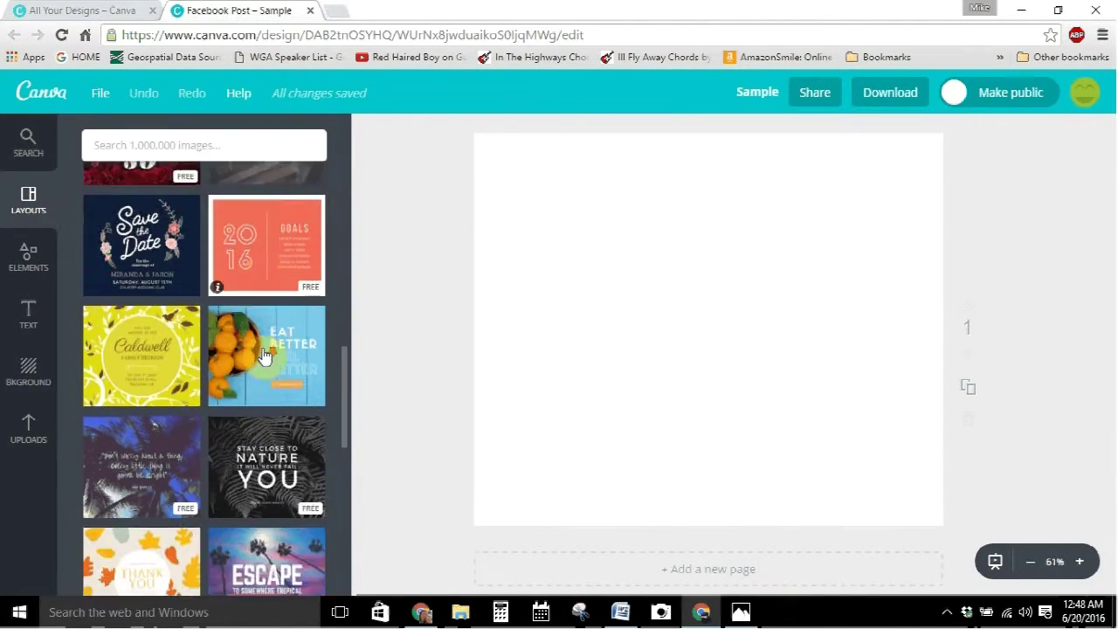
{"action": "scroll", "coordinate": [264, 355], "scroll_direction": "down", "scroll_amount": 3}
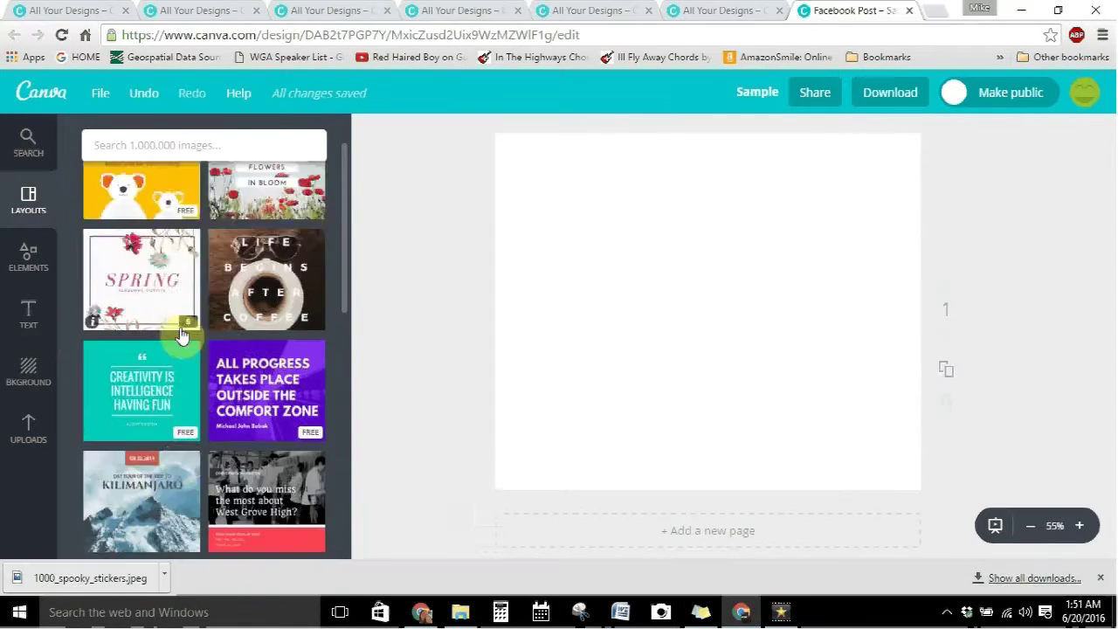
{"action": "scroll", "coordinate": [182, 334], "scroll_direction": "down", "scroll_amount": 4}
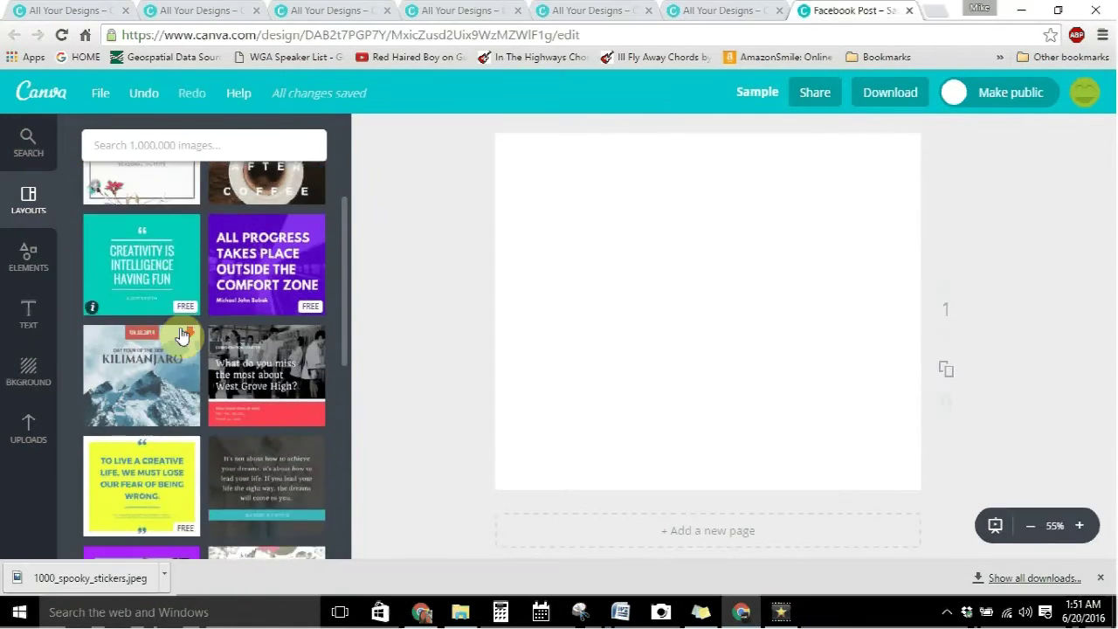
{"action": "scroll", "coordinate": [182, 335], "scroll_direction": "down", "scroll_amount": 4}
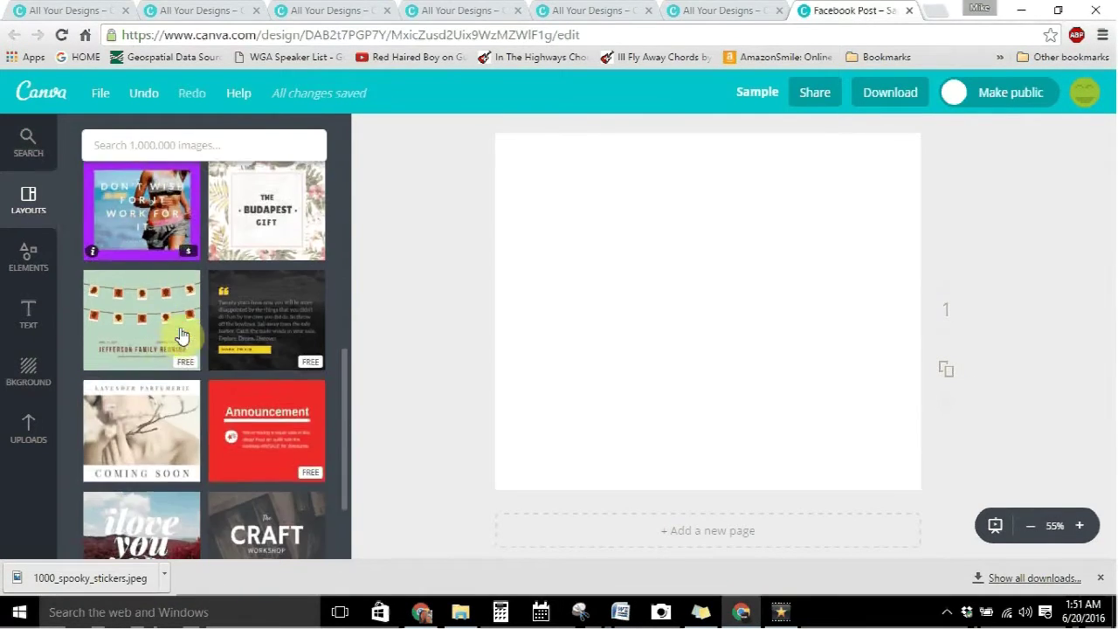
{"action": "scroll", "coordinate": [182, 335], "scroll_direction": "down", "scroll_amount": 5}
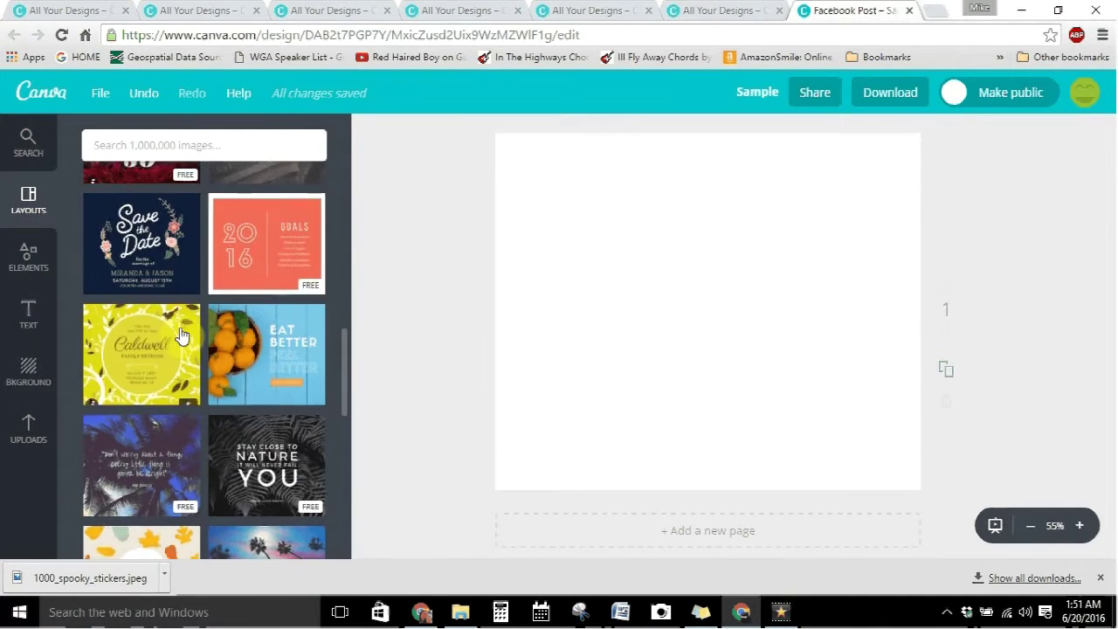
{"action": "scroll", "coordinate": [180, 327], "scroll_direction": "down", "scroll_amount": 4}
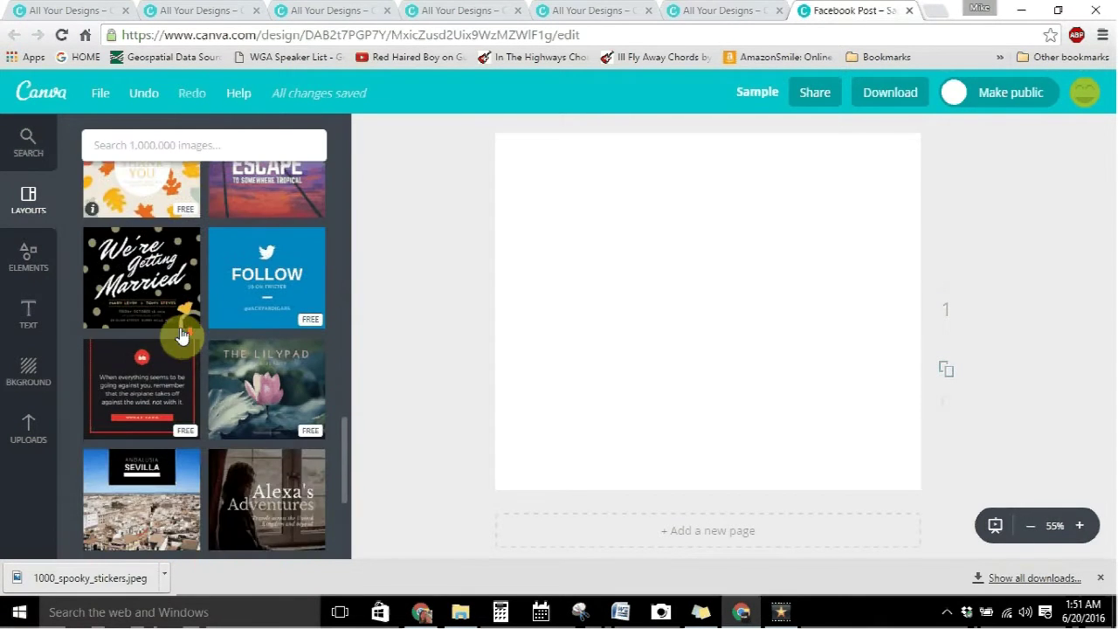
{"action": "scroll", "coordinate": [181, 335], "scroll_direction": "down", "scroll_amount": 3}
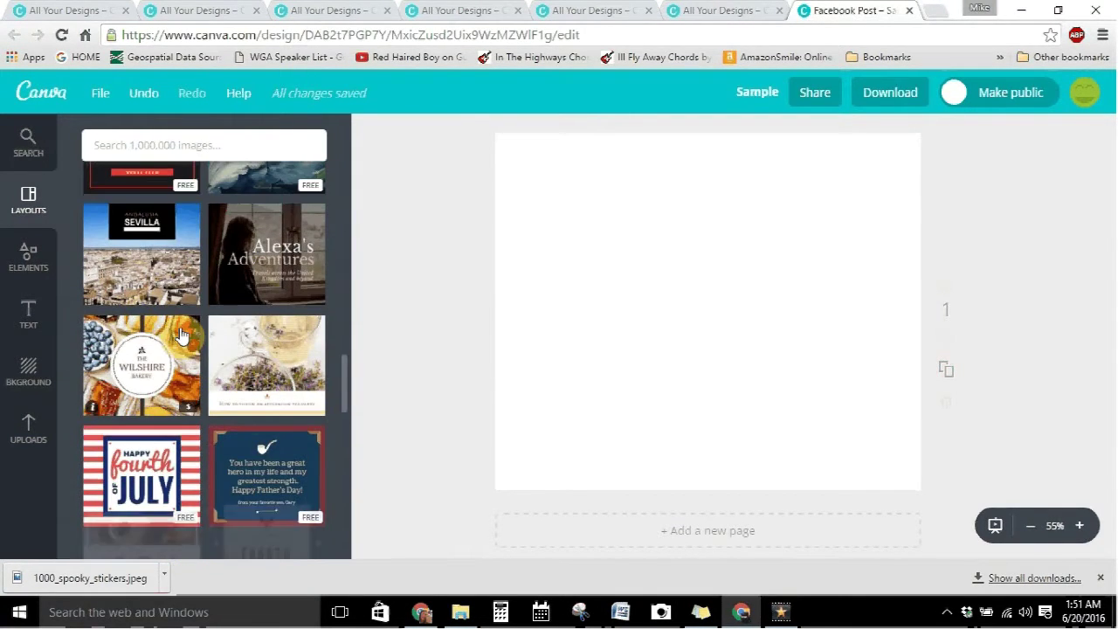
{"action": "scroll", "coordinate": [182, 334], "scroll_direction": "up", "scroll_amount": 6}
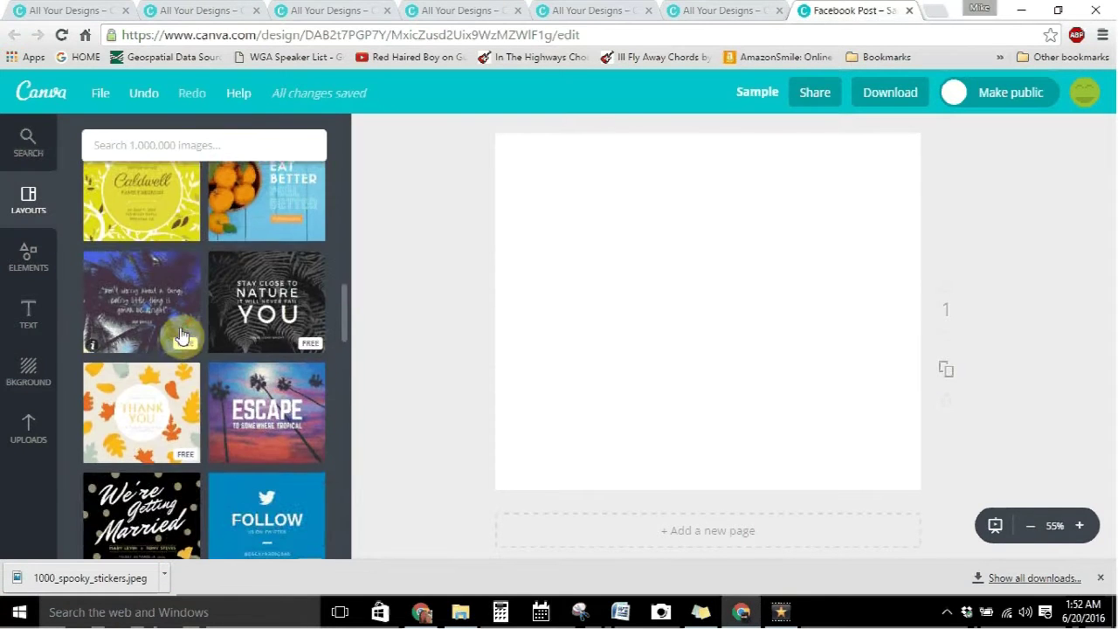
{"action": "scroll", "coordinate": [181, 335], "scroll_direction": "up", "scroll_amount": 3}
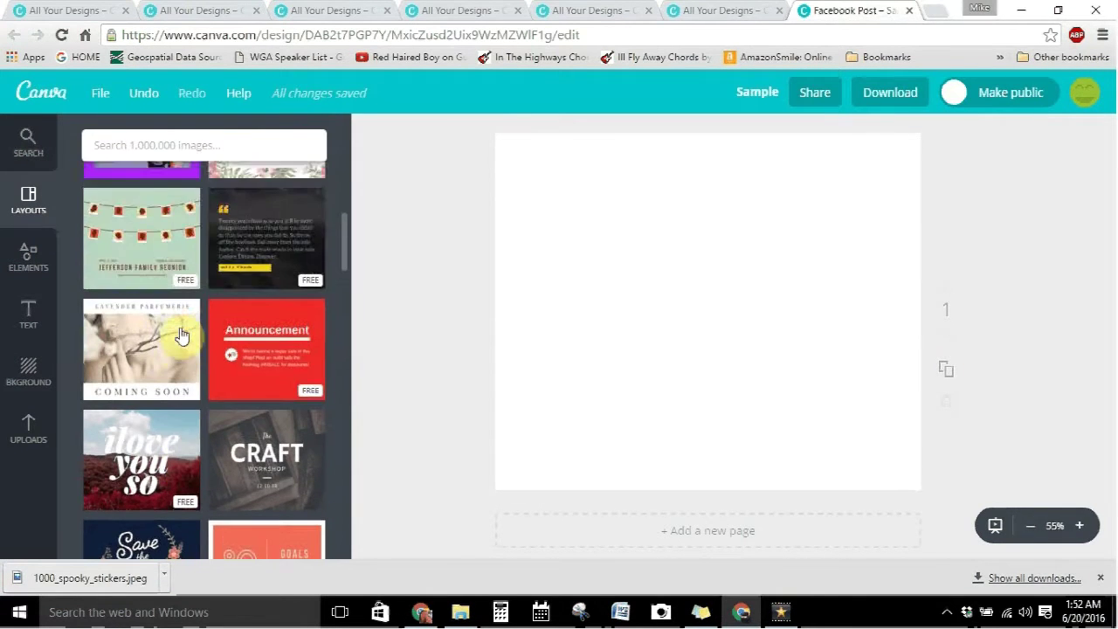
{"action": "scroll", "coordinate": [181, 336], "scroll_direction": "down", "scroll_amount": 2}
{"action": "left_click", "coordinate": [279, 411]}
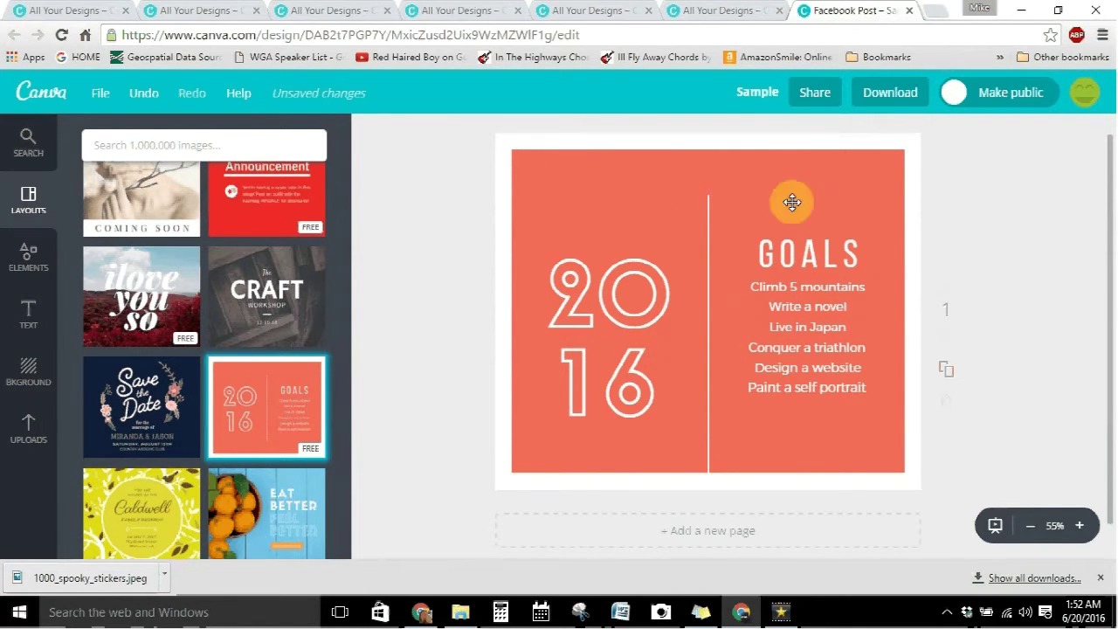
- Add a custom document colour and change the salmon background to dark purple
{"action": "left_click", "coordinate": [889, 166]}
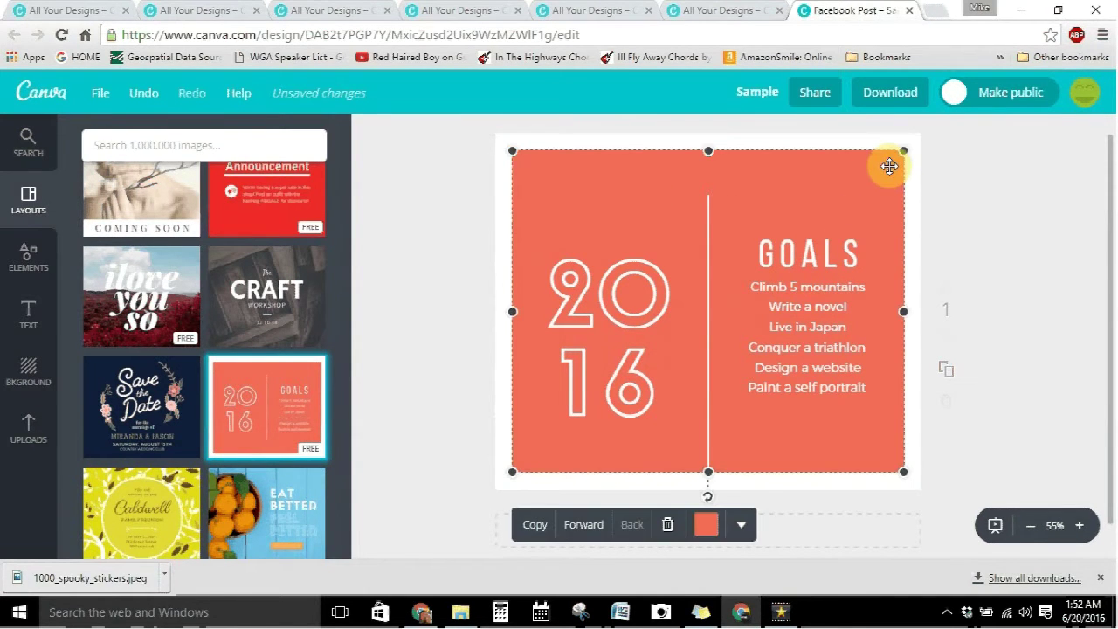
{"action": "left_click", "coordinate": [706, 528]}
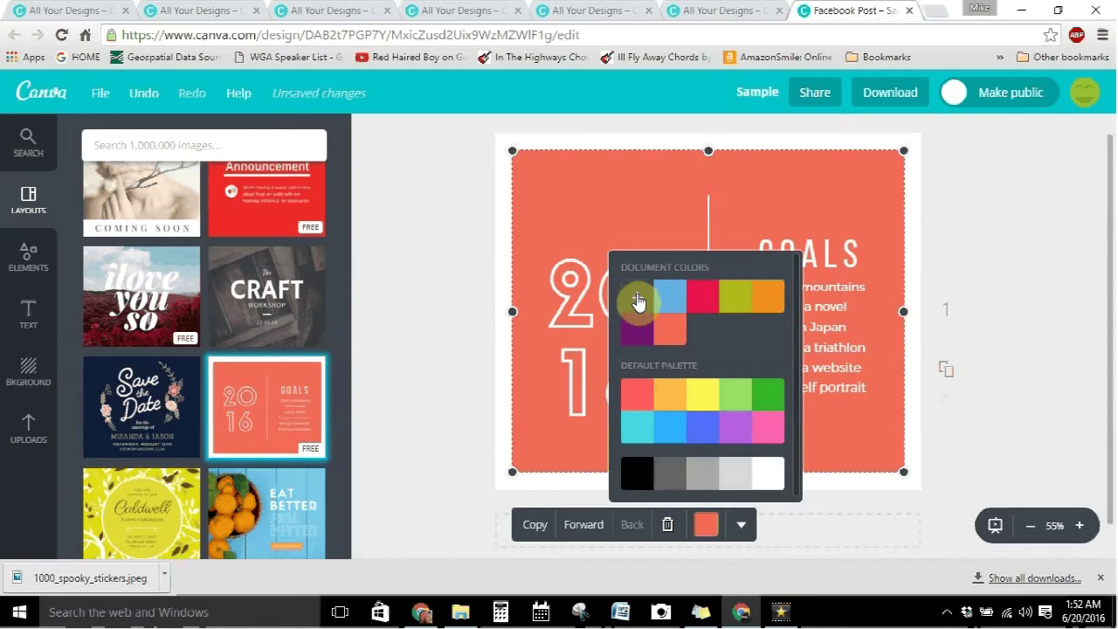
{"action": "left_click", "coordinate": [636, 302]}
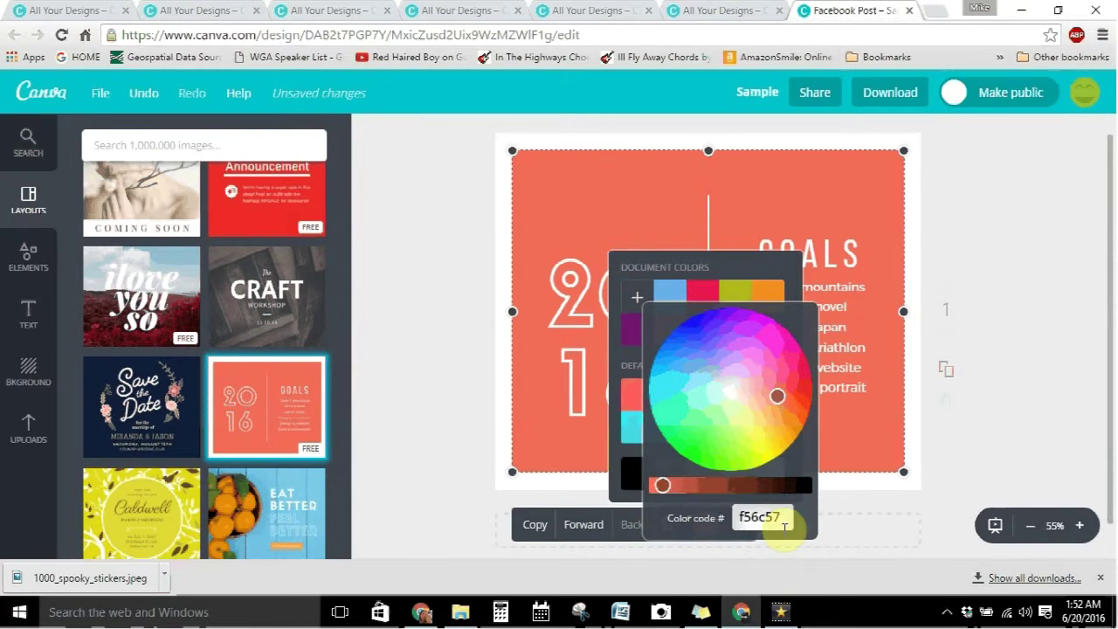
{"action": "left_click_drag", "start_coordinate": [784, 525], "coordinate": [705, 522]}
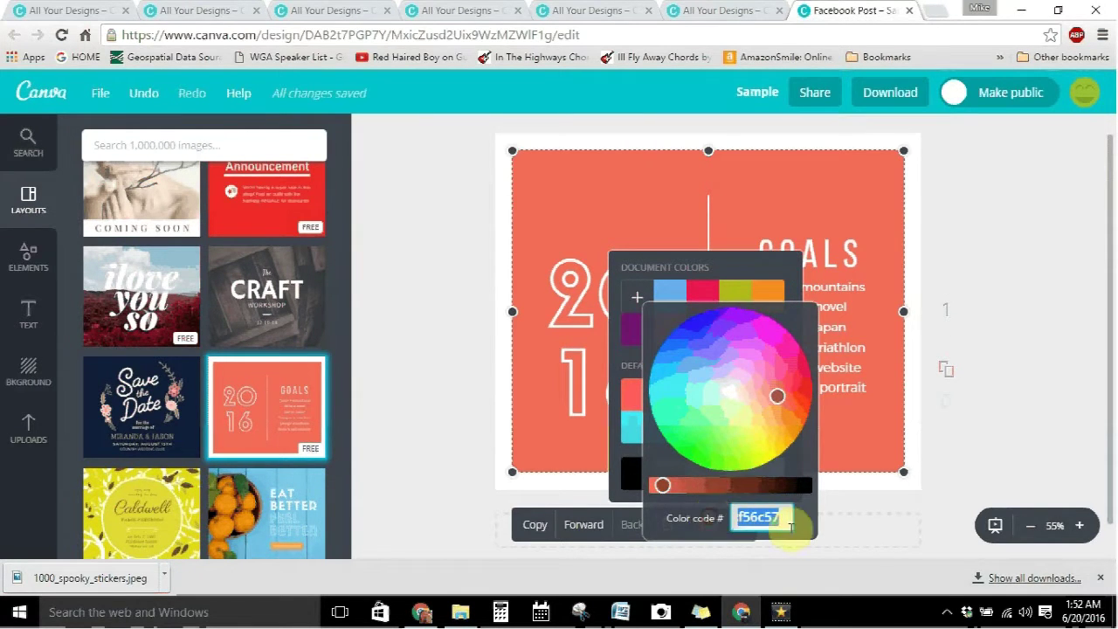
{"action": "left_click", "coordinate": [755, 261]}
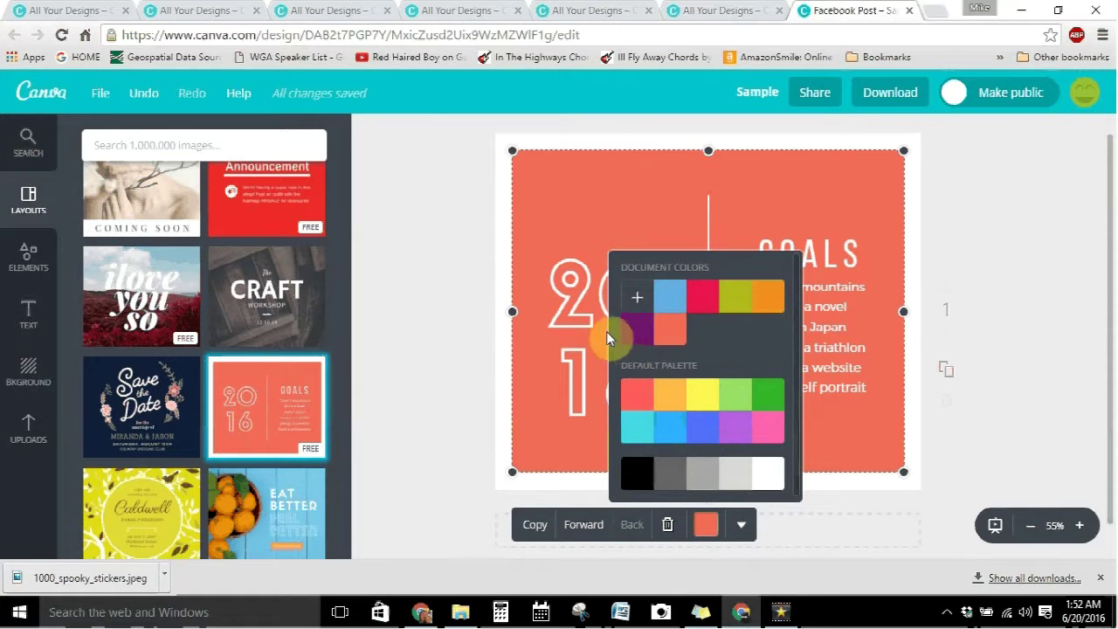
{"action": "left_click", "coordinate": [637, 324]}
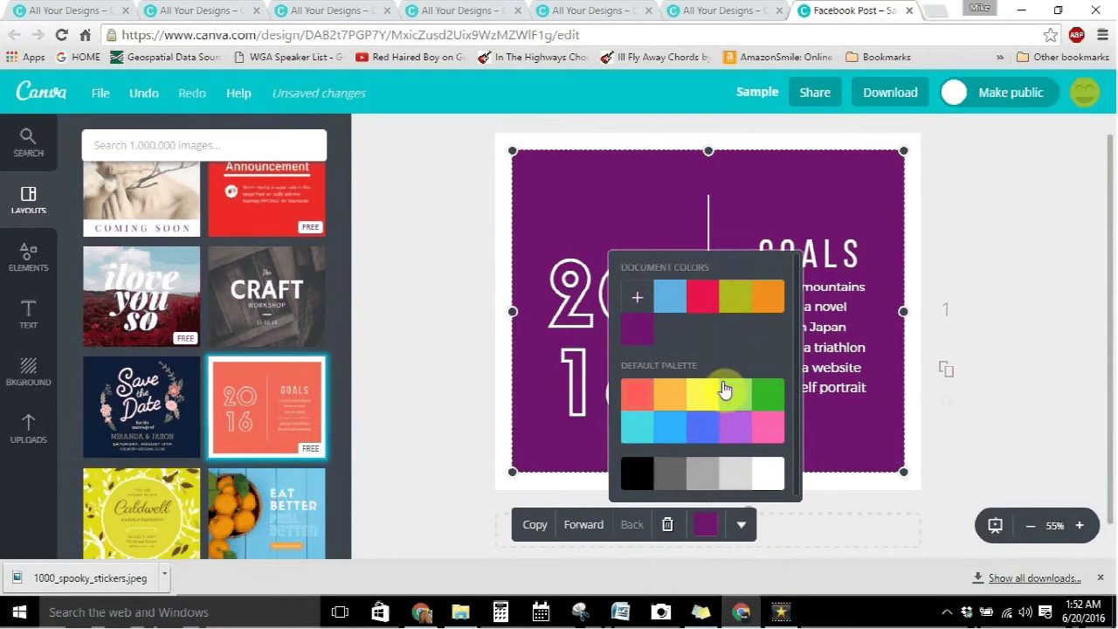
- Set the GOALS heading to the Aleo font, widening and nudging it to fit one line
{"action": "left_click", "coordinate": [732, 195]}
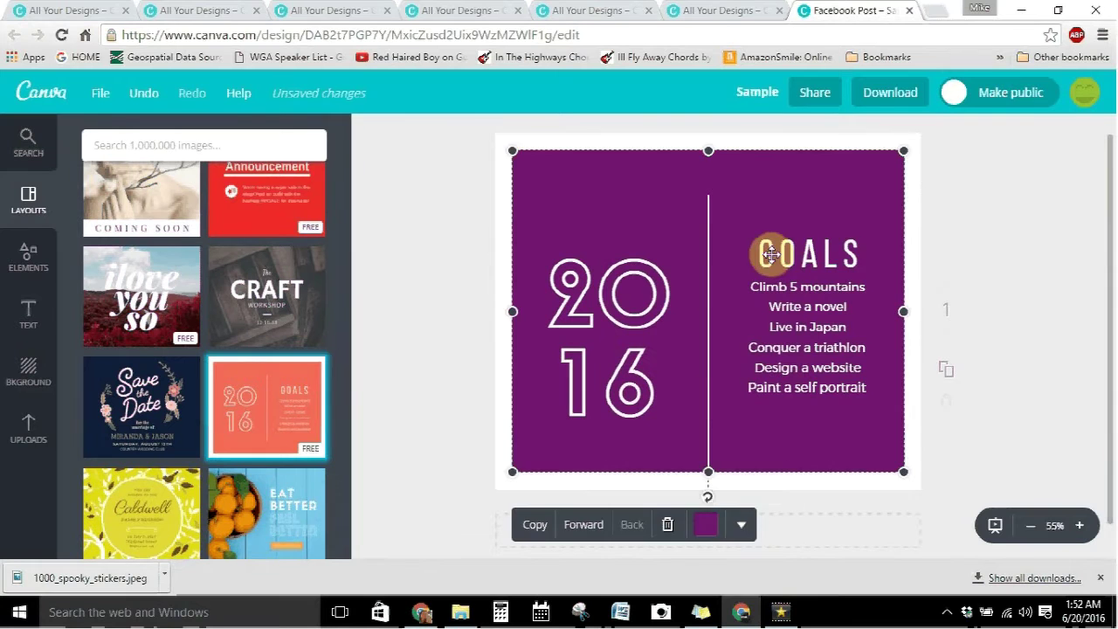
{"action": "left_click", "coordinate": [771, 253]}
{"action": "left_click_drag", "start_coordinate": [873, 254], "coordinate": [756, 254]}
{"action": "left_click", "coordinate": [788, 210]}
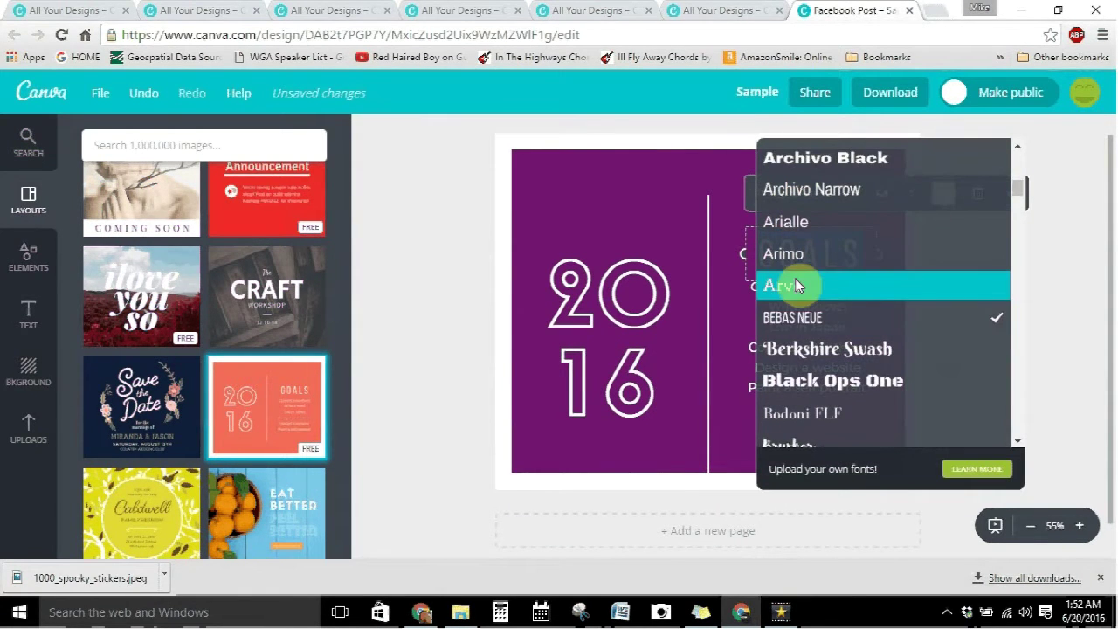
{"action": "scroll", "coordinate": [795, 281], "scroll_direction": "up", "scroll_amount": 4}
{"action": "scroll", "coordinate": [801, 281], "scroll_direction": "up", "scroll_amount": 2}
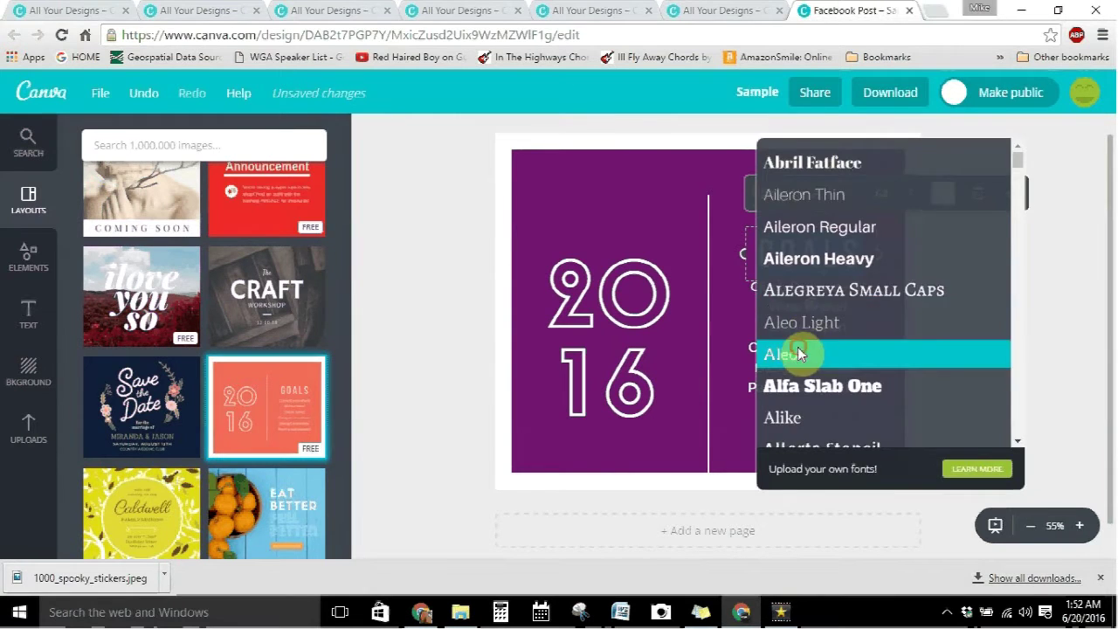
{"action": "left_click", "coordinate": [799, 352]}
{"action": "left_click_drag", "start_coordinate": [741, 282], "coordinate": [713, 279]}
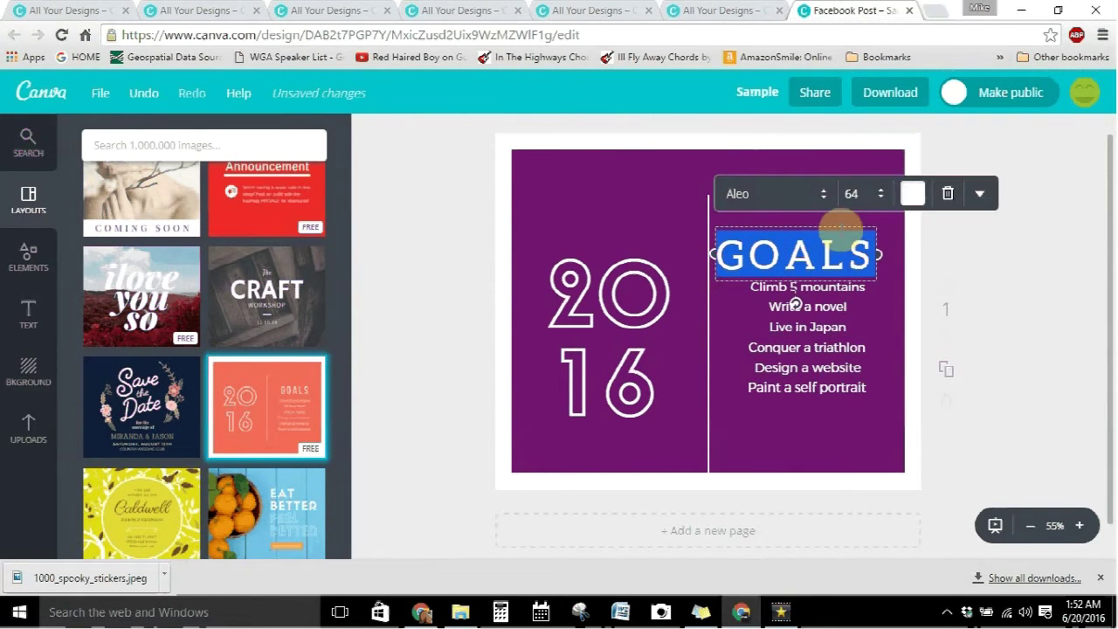
{"action": "left_click_drag", "start_coordinate": [840, 225], "coordinate": [853, 220]}
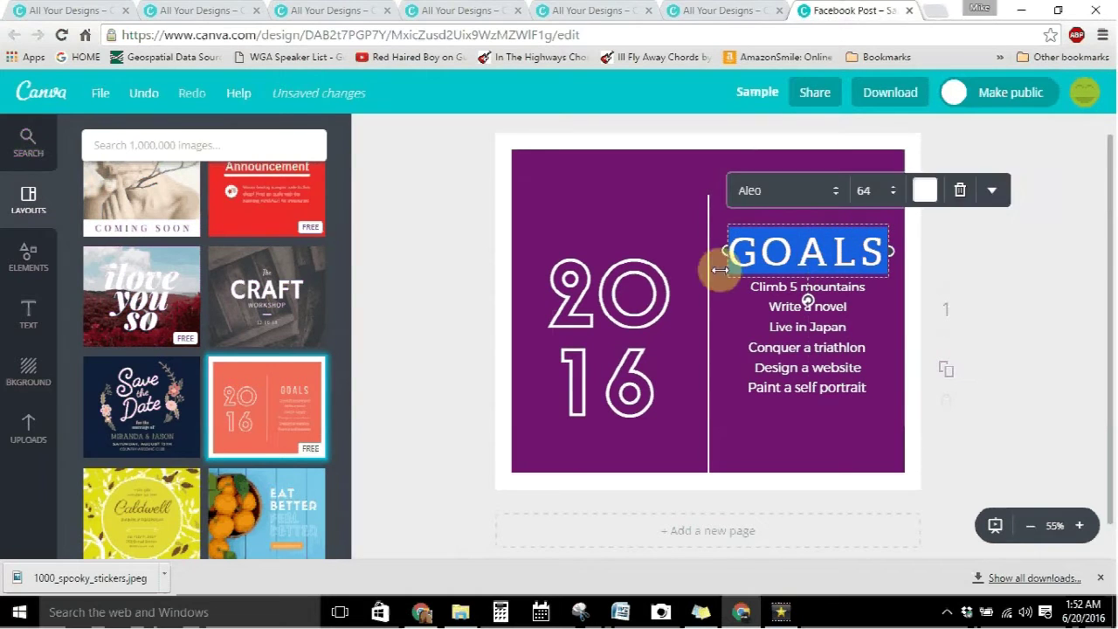
- Colour the 2 of 2016 orange and the 0 light blue
{"action": "left_click", "coordinate": [582, 291]}
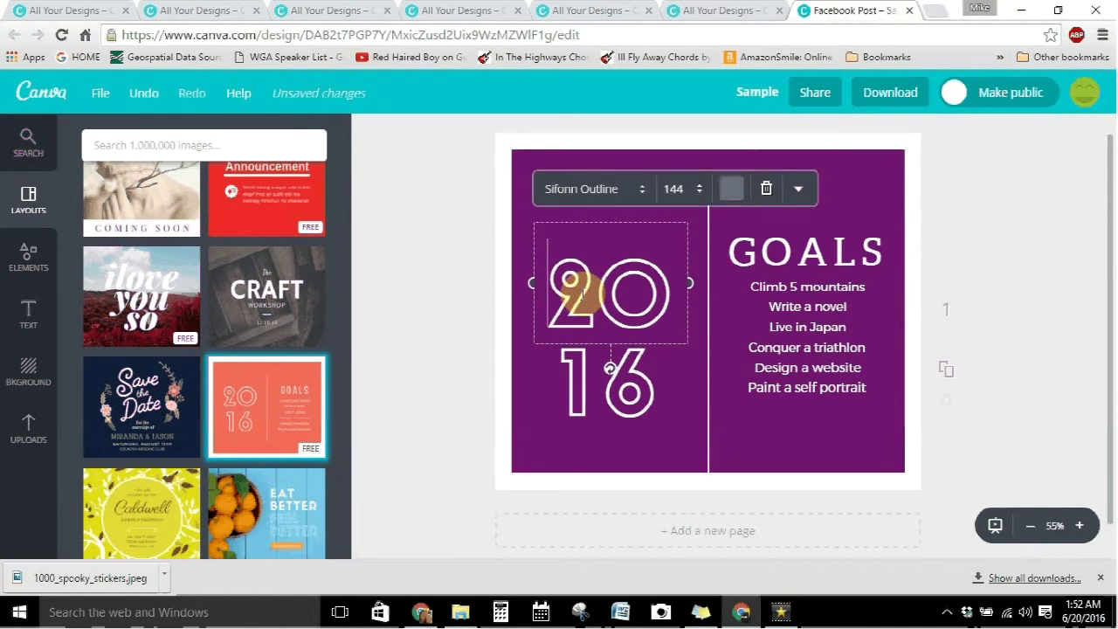
{"action": "left_click_drag", "start_coordinate": [550, 291], "coordinate": [642, 280]}
{"action": "left_click", "coordinate": [729, 189]}
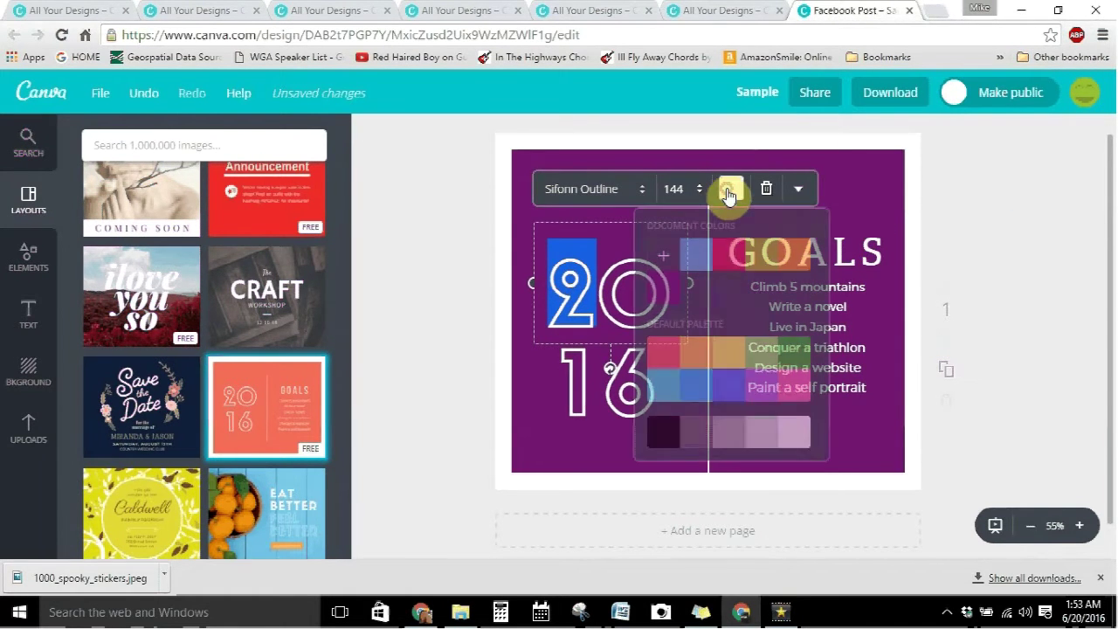
{"action": "left_click", "coordinate": [792, 253]}
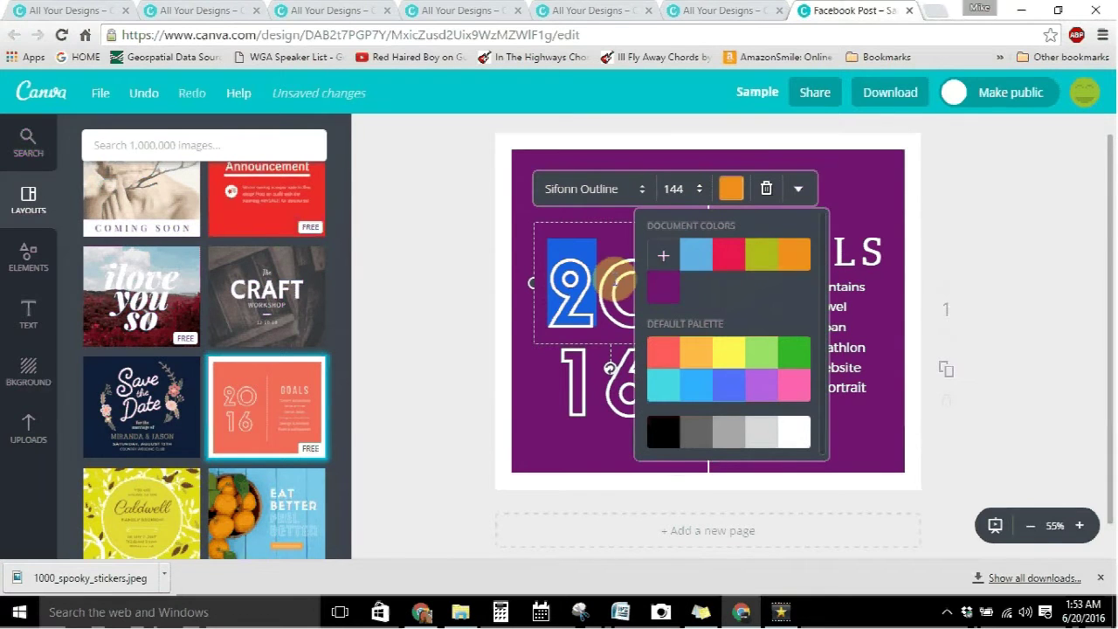
{"action": "left_click_drag", "start_coordinate": [603, 277], "coordinate": [641, 284]}
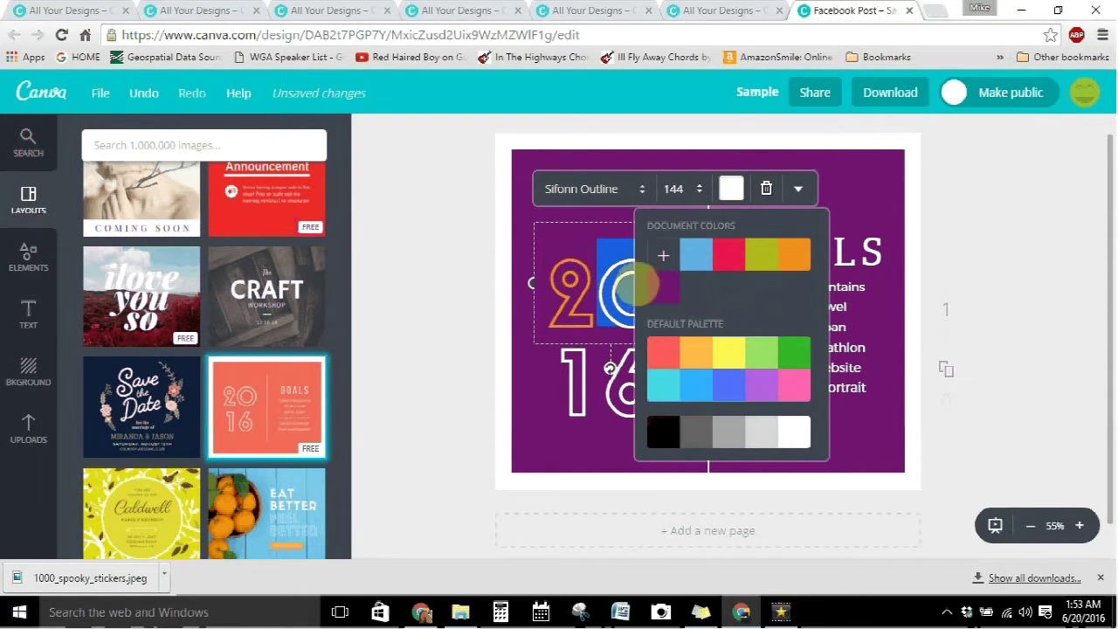
{"action": "left_click", "coordinate": [696, 255]}
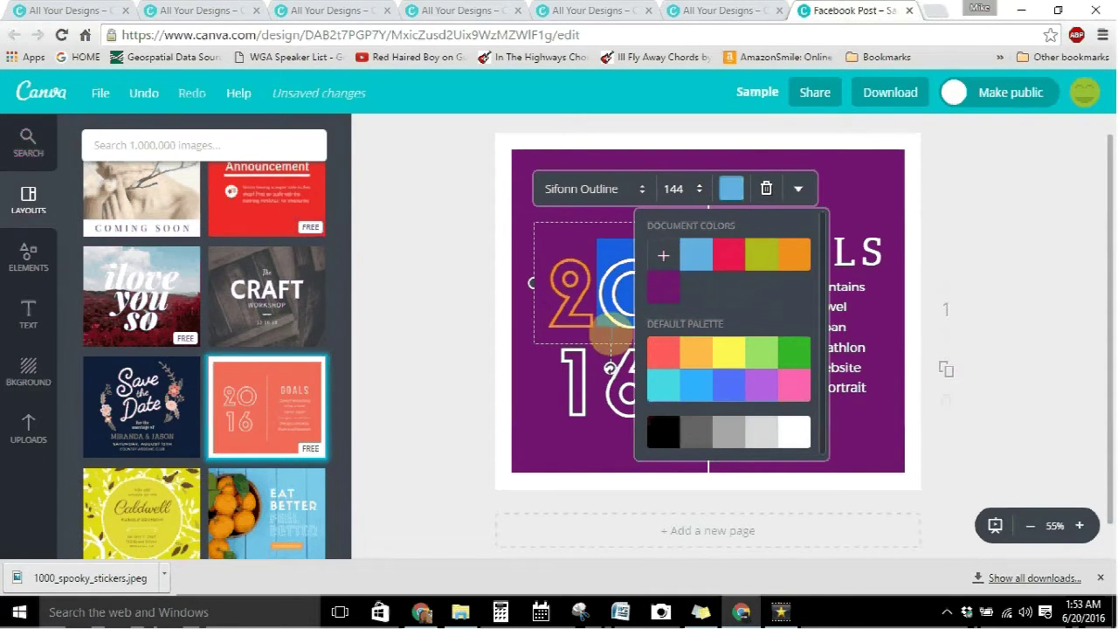
- Colour the 1 of 2016 red and the 6 yellow-green
{"action": "left_click", "coordinate": [566, 378]}
{"action": "left_click_drag", "start_coordinate": [603, 377], "coordinate": [572, 379]}
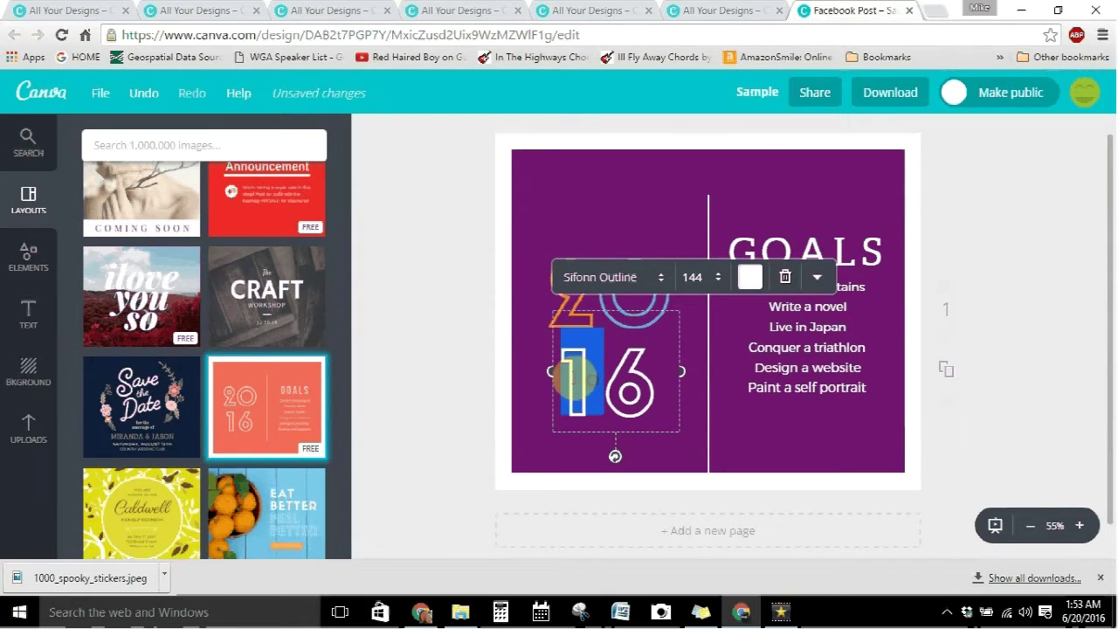
{"action": "left_click", "coordinate": [750, 279]}
{"action": "left_click", "coordinate": [741, 349]}
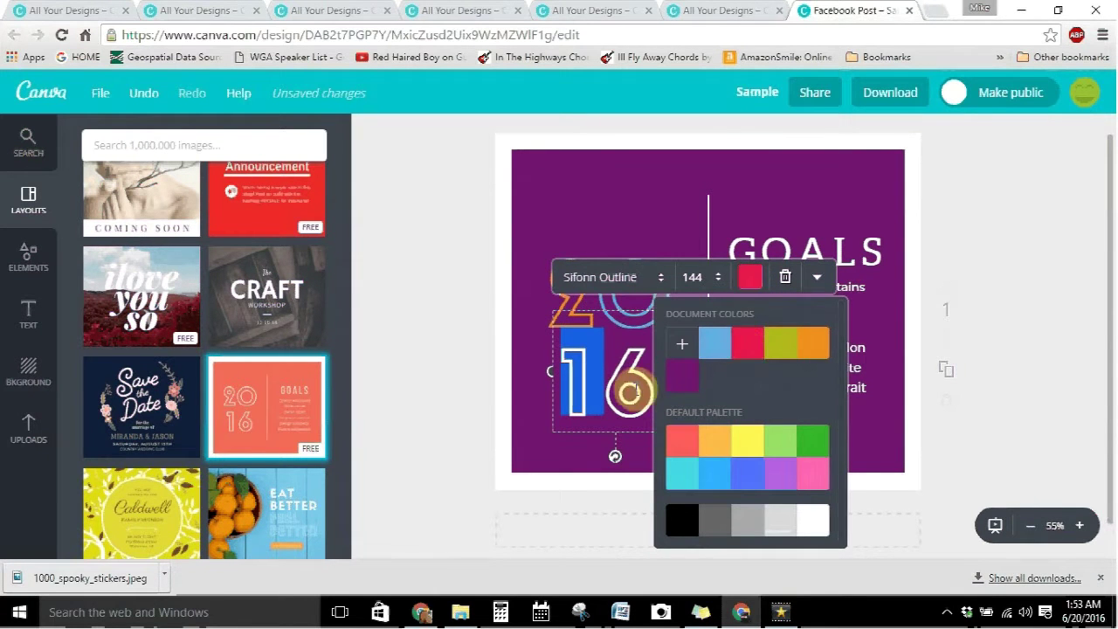
{"action": "left_click", "coordinate": [635, 372]}
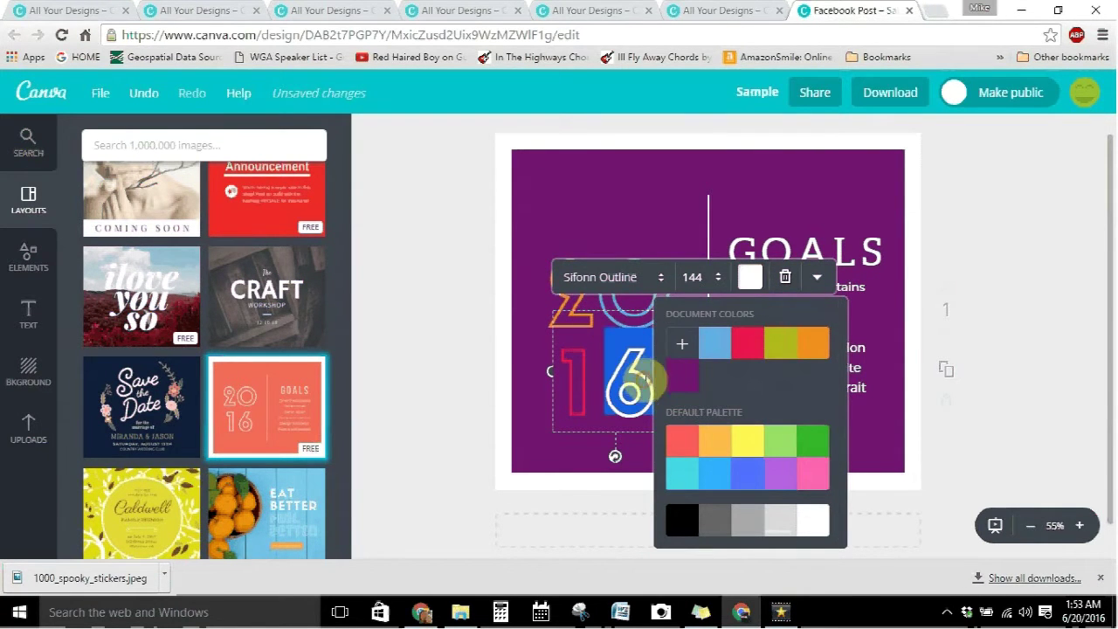
{"action": "left_click", "coordinate": [773, 349]}
{"action": "left_click", "coordinate": [836, 195]}
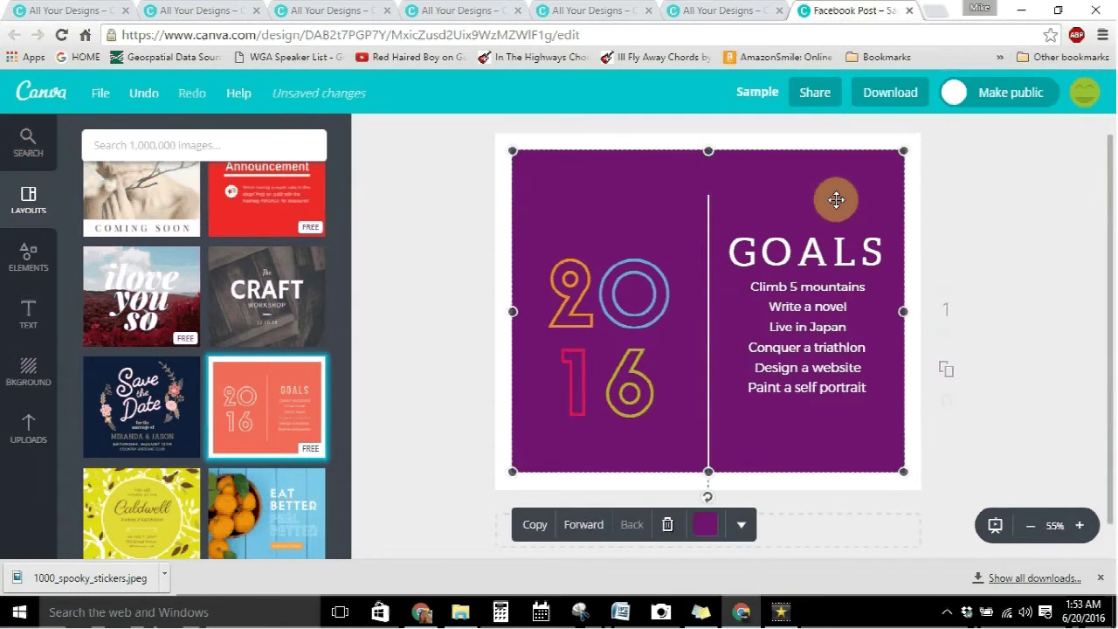
- Apply the Helveticish font to the 'Climb 5 mountains' goal line
{"action": "left_click", "coordinate": [781, 288]}
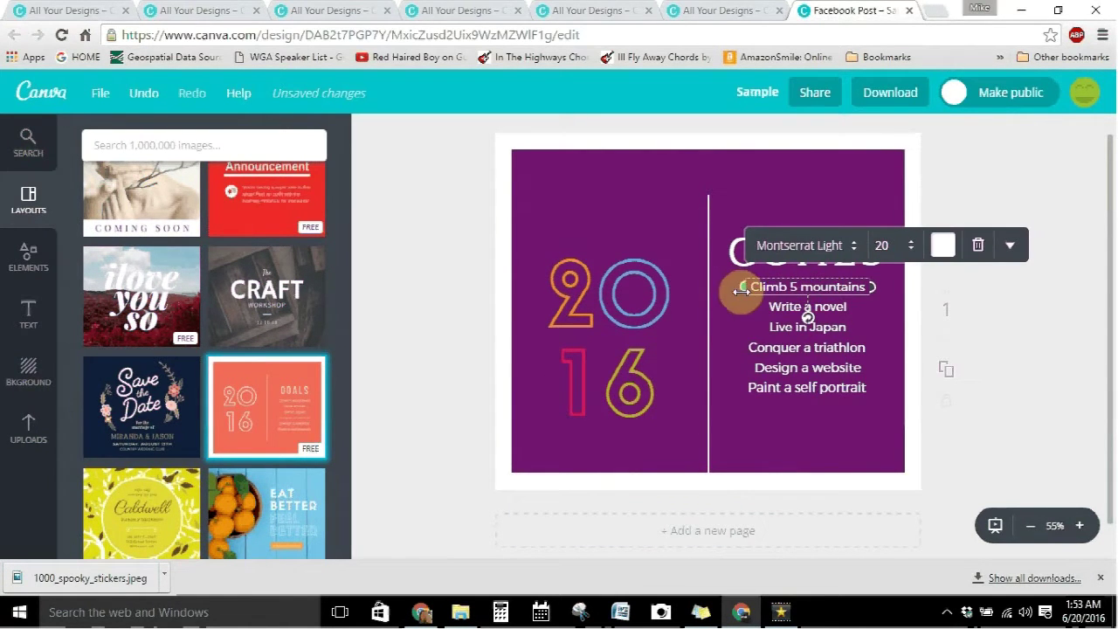
{"action": "left_click", "coordinate": [795, 246]}
{"action": "scroll", "coordinate": [866, 327], "scroll_direction": "up", "scroll_amount": 3}
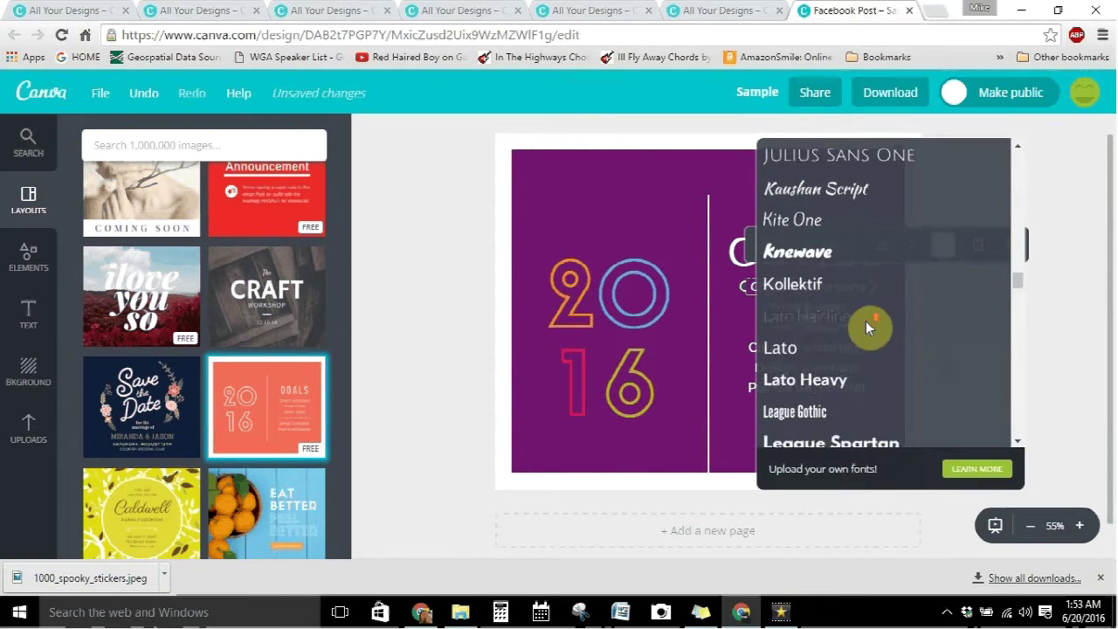
{"action": "scroll", "coordinate": [865, 328], "scroll_direction": "up", "scroll_amount": 12}
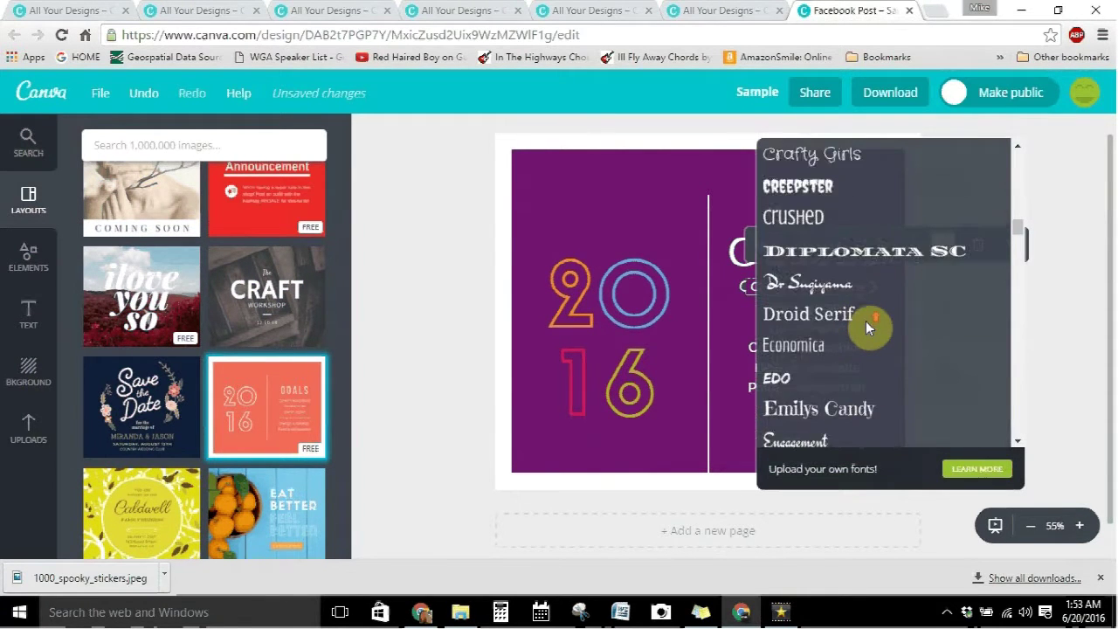
{"action": "scroll", "coordinate": [865, 320], "scroll_direction": "up", "scroll_amount": 10}
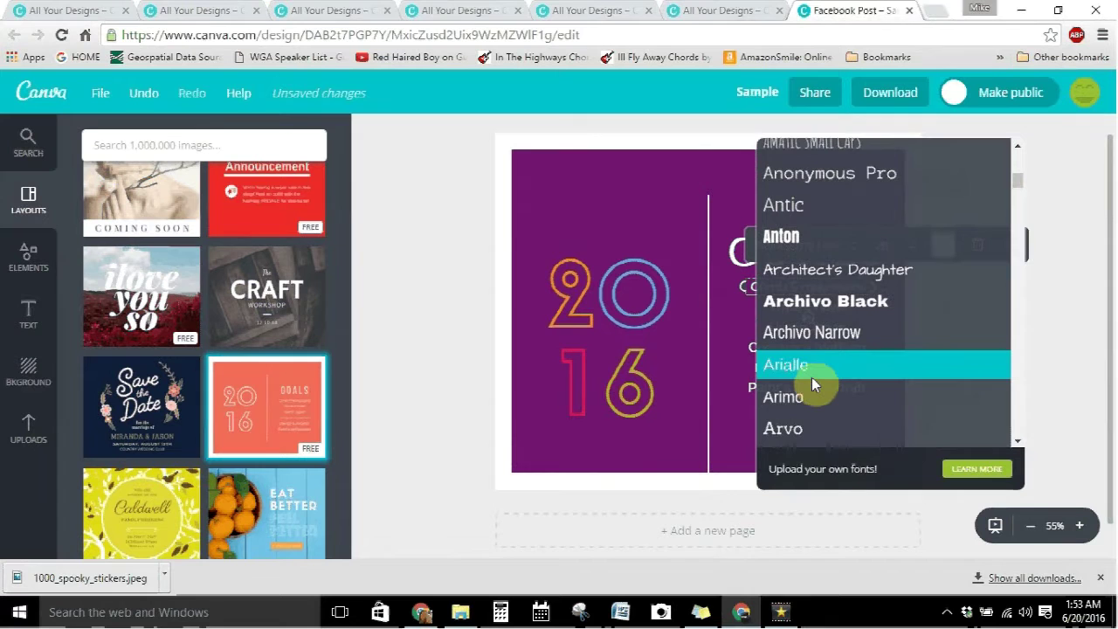
{"action": "scroll", "coordinate": [812, 377], "scroll_direction": "up", "scroll_amount": 1}
{"action": "scroll", "coordinate": [812, 377], "scroll_direction": "down", "scroll_amount": 10}
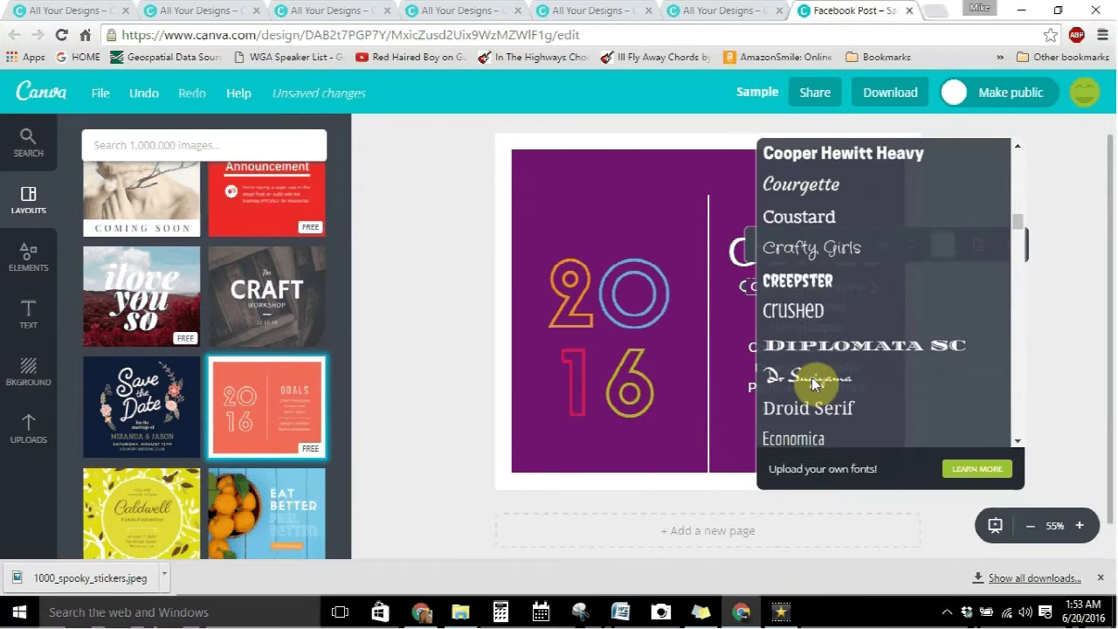
{"action": "scroll", "coordinate": [811, 383], "scroll_direction": "down", "scroll_amount": 3}
{"action": "scroll", "coordinate": [811, 382], "scroll_direction": "down", "scroll_amount": 6}
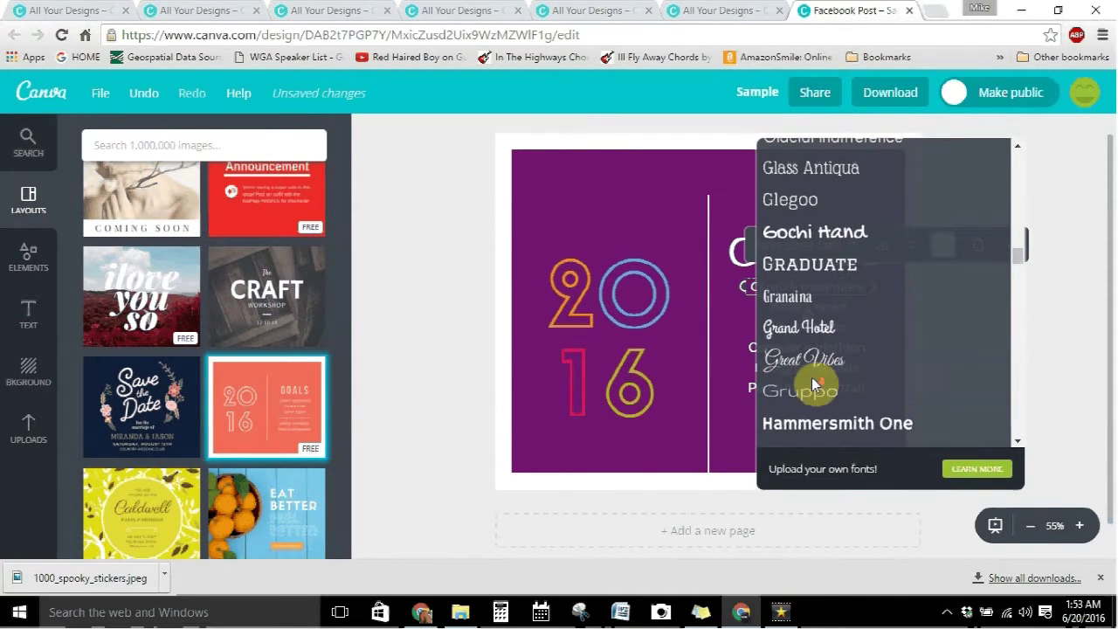
{"action": "left_click", "coordinate": [827, 213]}
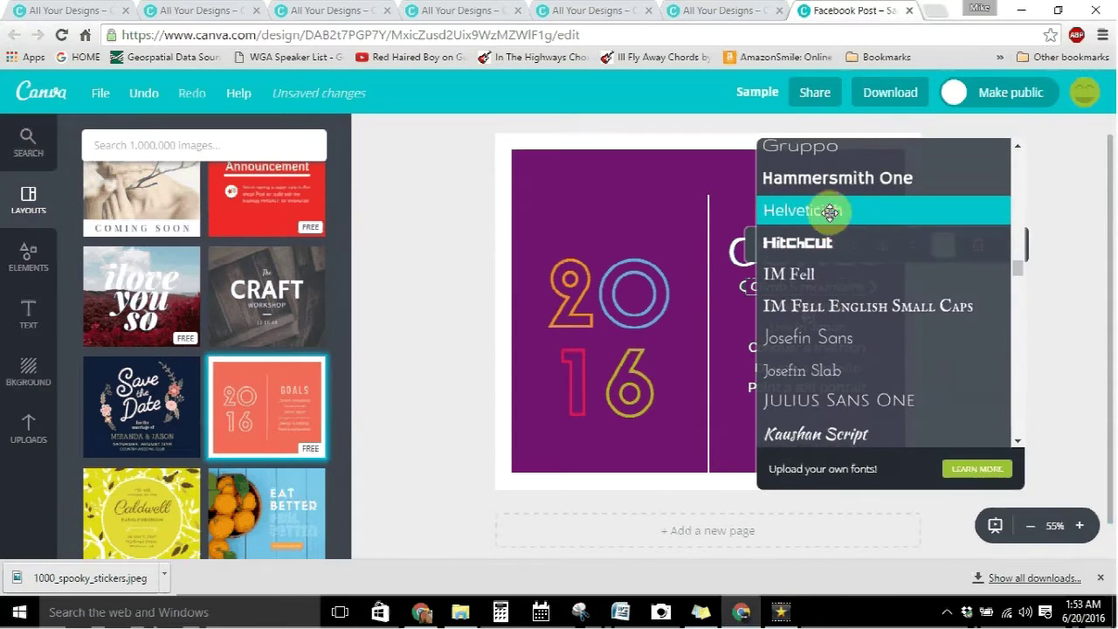
{"action": "left_click_drag", "start_coordinate": [806, 289], "coordinate": [873, 297]}
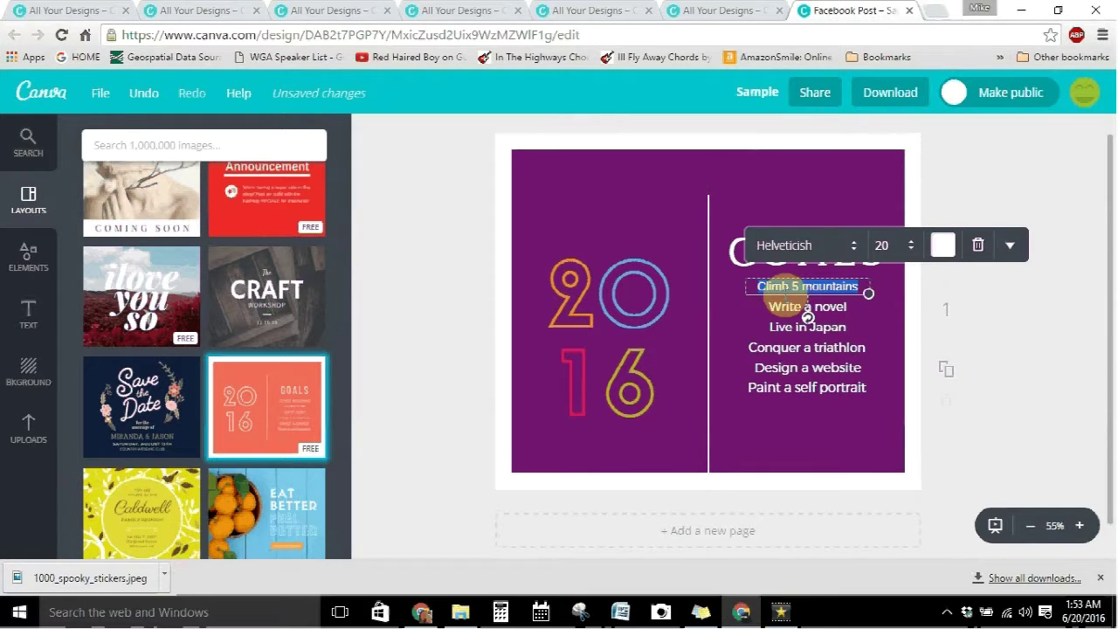
- Retype the first goal as 'Go to Disney World' and delete 'Write a novel' and 'Live in Japan'
{"action": "type", "text": "Go to Disney World"}
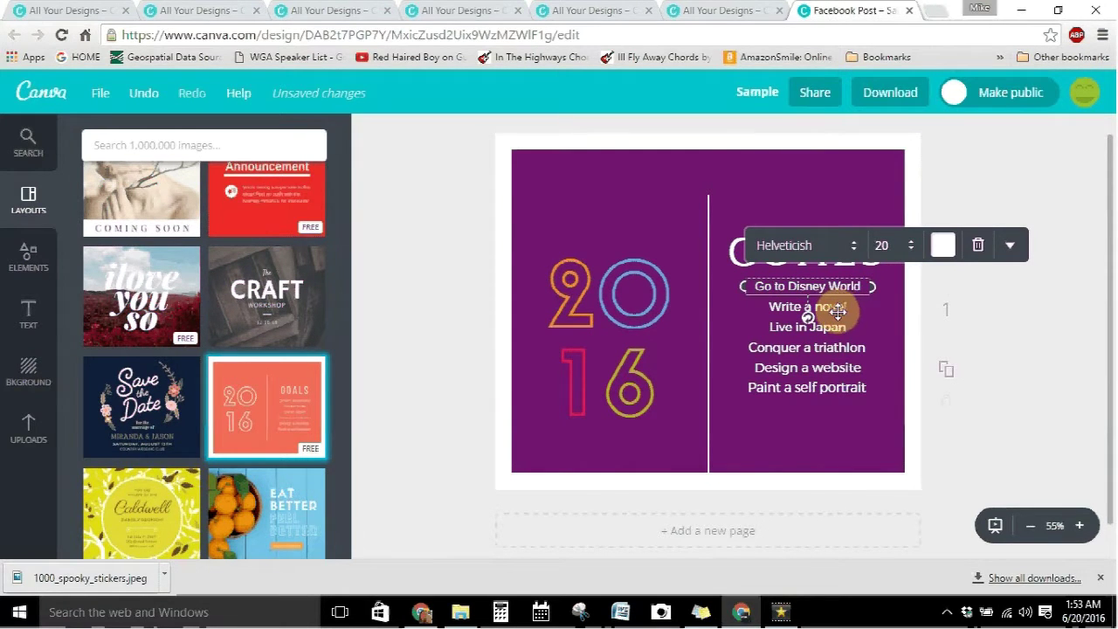
{"action": "left_click", "coordinate": [847, 387]}
{"action": "left_click", "coordinate": [814, 311]}
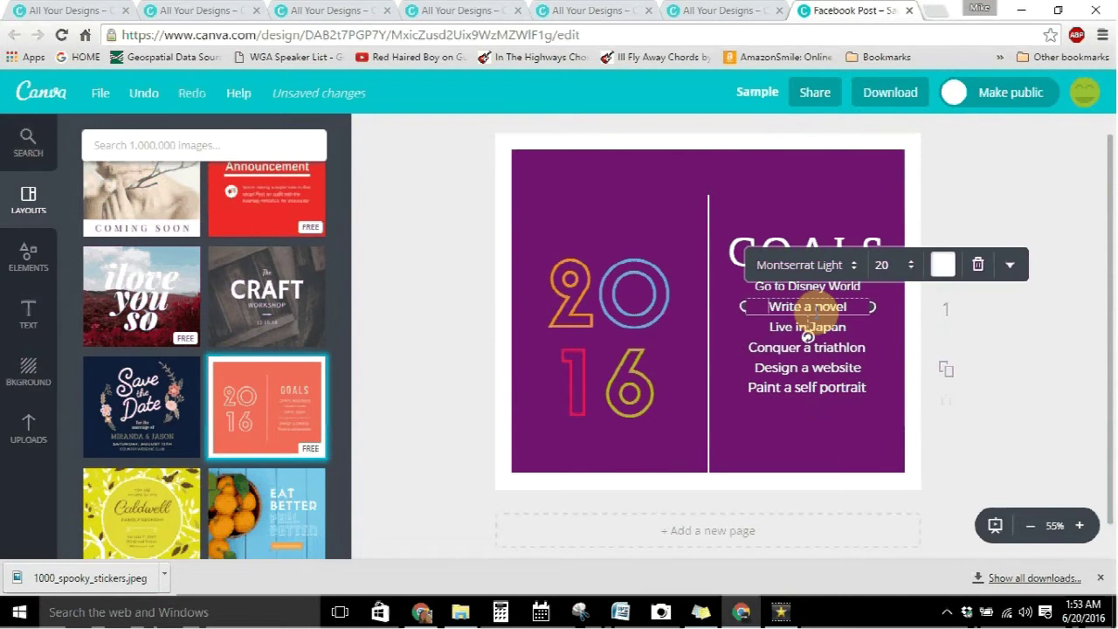
{"action": "left_click", "coordinate": [978, 264]}
{"action": "left_click", "coordinate": [821, 330]}
{"action": "left_click", "coordinate": [975, 284]}
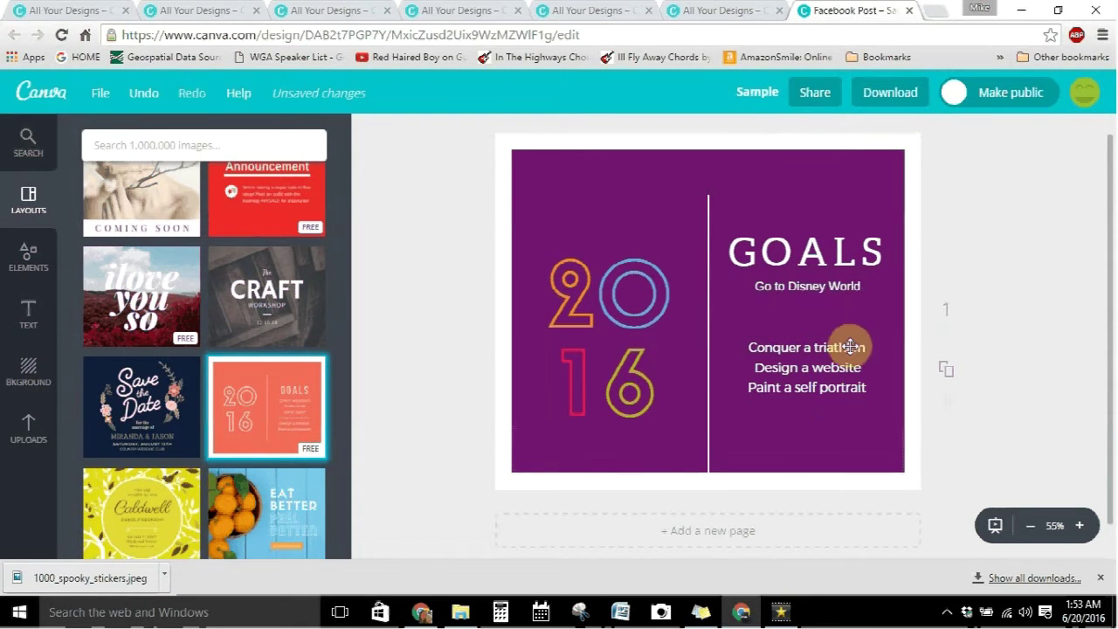
- Delete the 'Conquer a triathlon', 'Design a website' and 'Paint a self portrait' goal lines
{"action": "left_click", "coordinate": [851, 347]}
{"action": "left_click", "coordinate": [972, 304]}
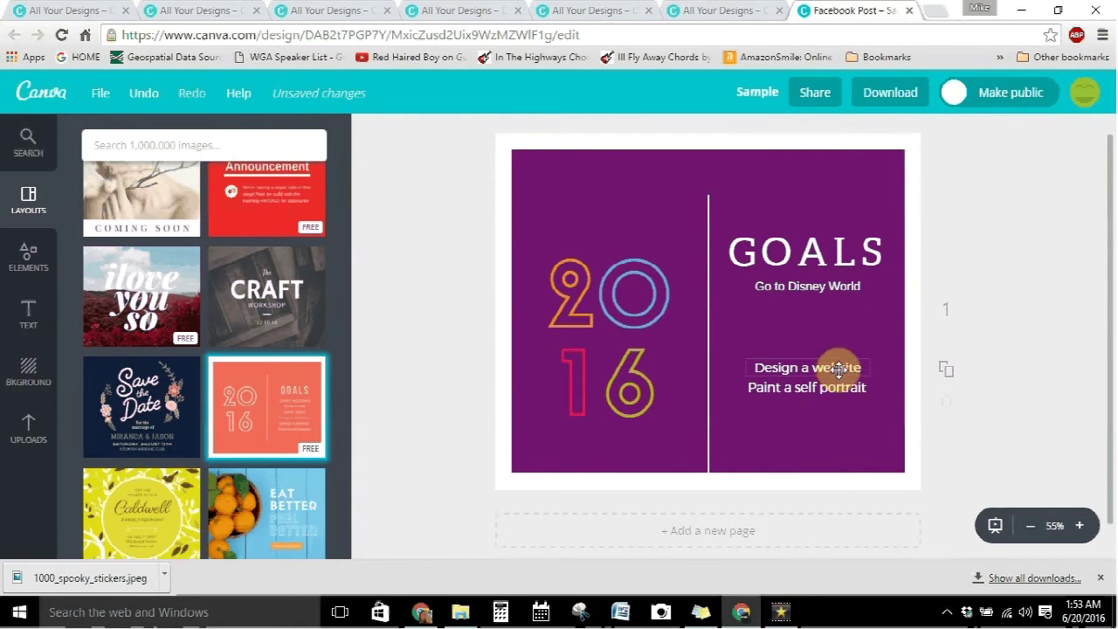
{"action": "left_click", "coordinate": [803, 367]}
{"action": "left_click", "coordinate": [977, 319]}
{"action": "left_click", "coordinate": [858, 386]}
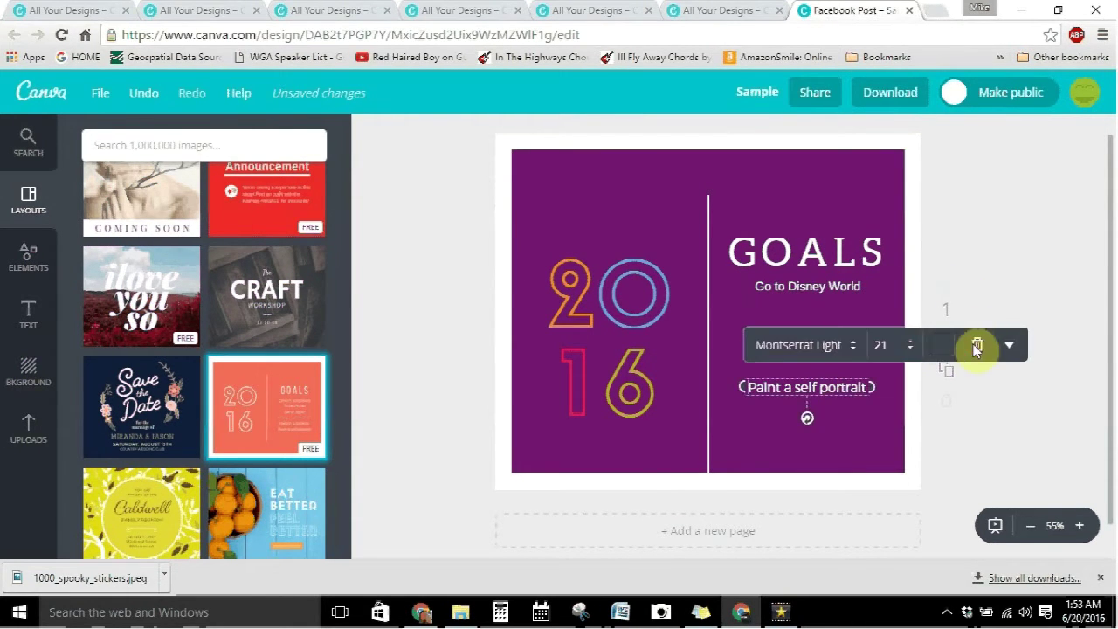
{"action": "left_click", "coordinate": [975, 346]}
{"action": "left_click", "coordinate": [864, 292]}
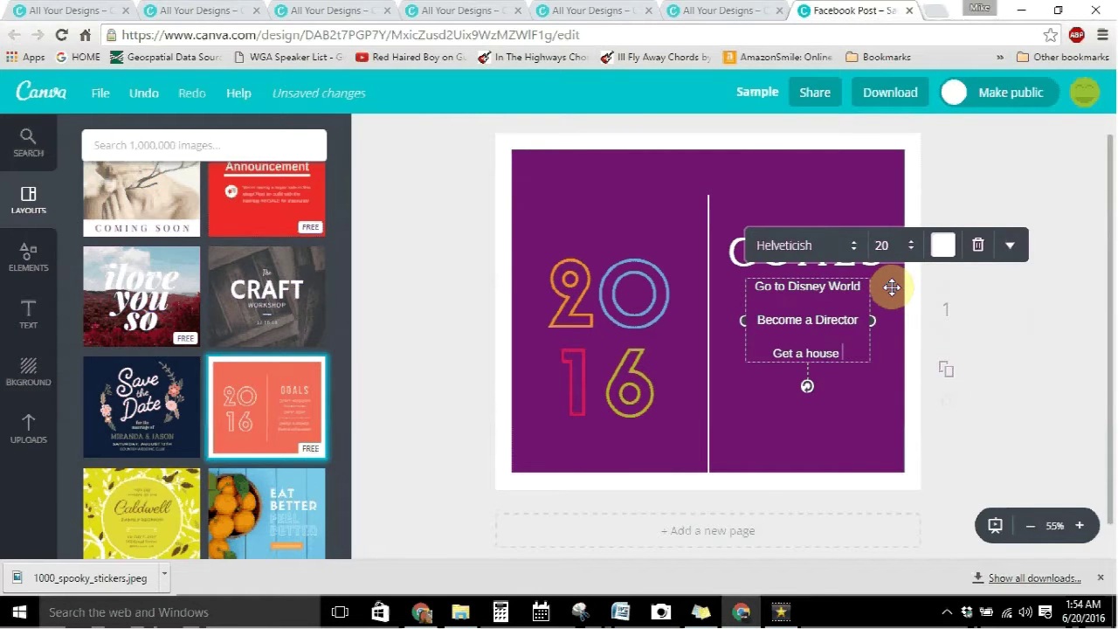
- Add the goals 'Become a Director' and 'Get a house full of books!', widening the box for single lines
{"action": "type", "text": "ooks!"}
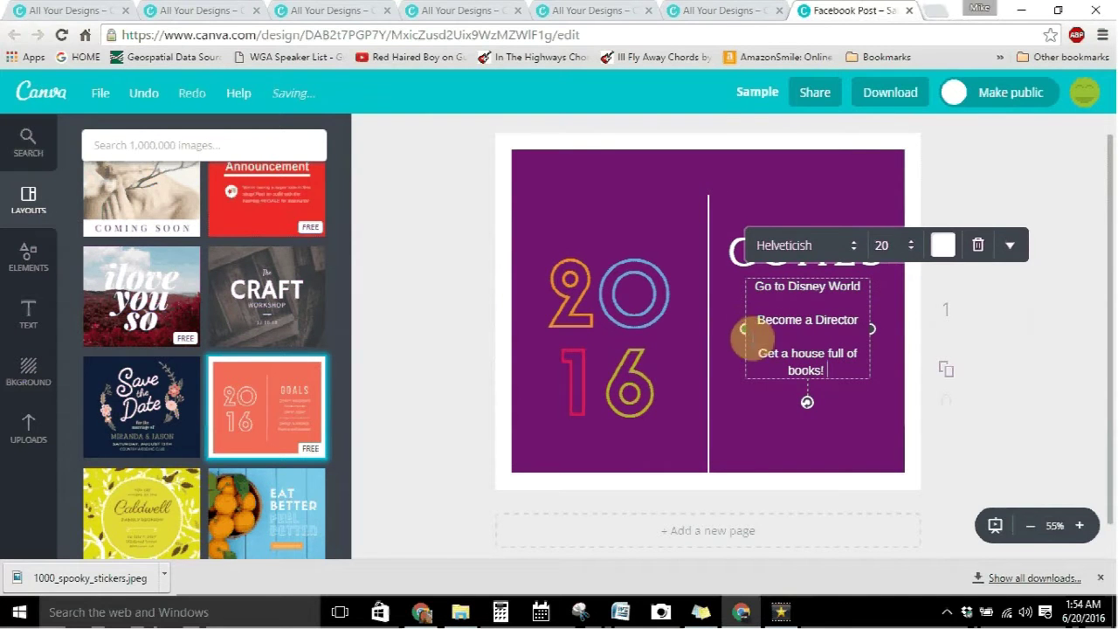
{"action": "left_click_drag", "start_coordinate": [743, 327], "coordinate": [721, 324]}
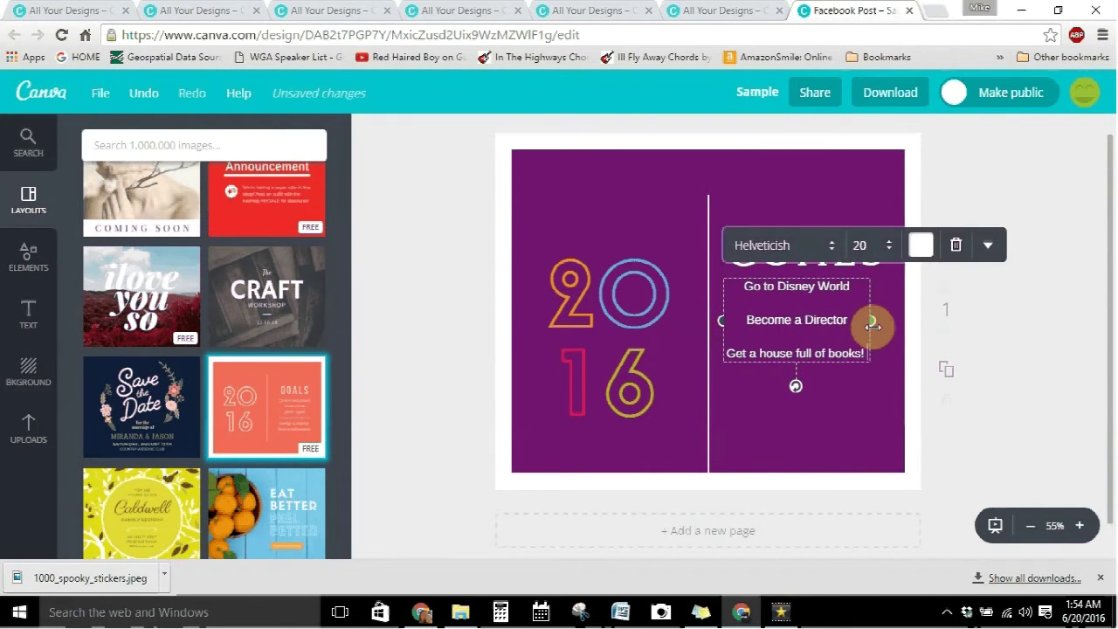
{"action": "left_click_drag", "start_coordinate": [871, 327], "coordinate": [893, 320]}
- Colour the goal text orange and reduce its line height to pull the lines together
{"action": "left_click", "coordinate": [919, 244]}
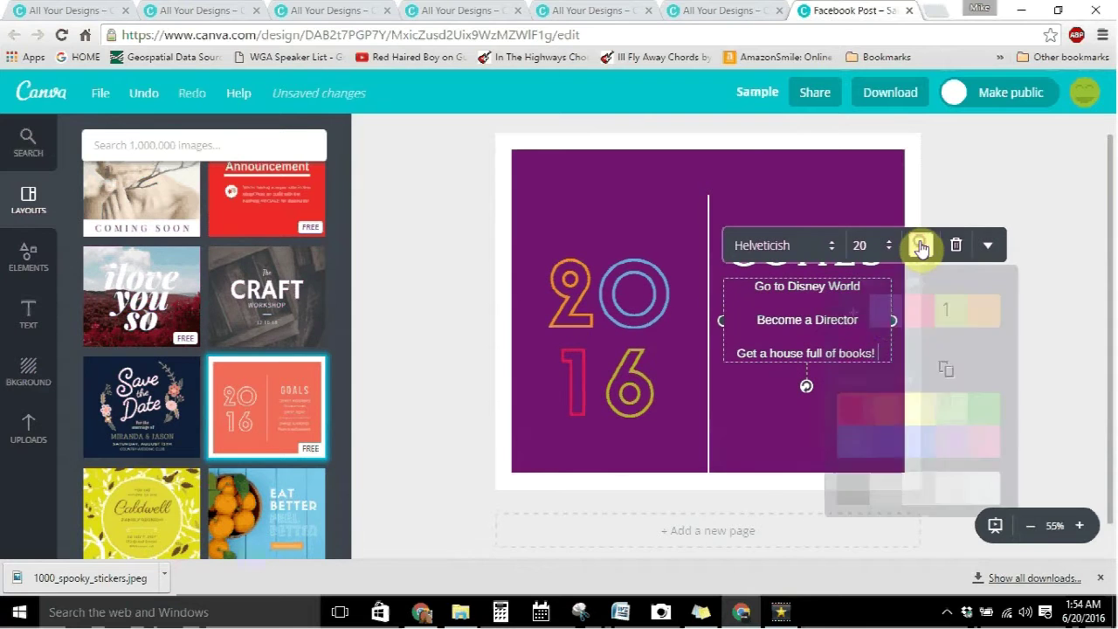
{"action": "left_click", "coordinate": [981, 315]}
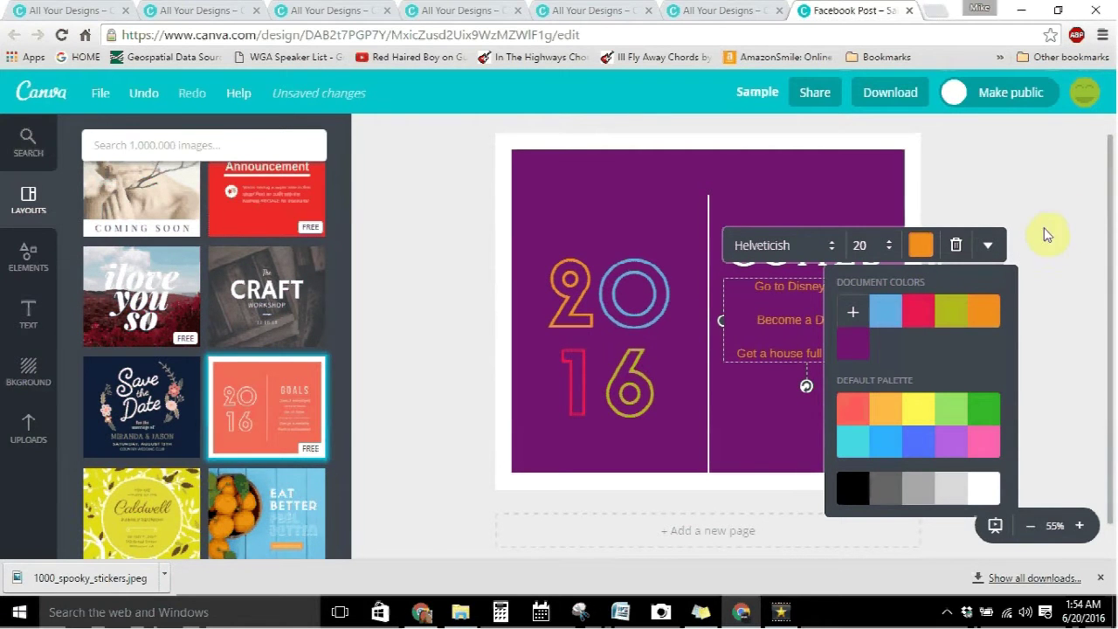
{"action": "left_click", "coordinate": [987, 245]}
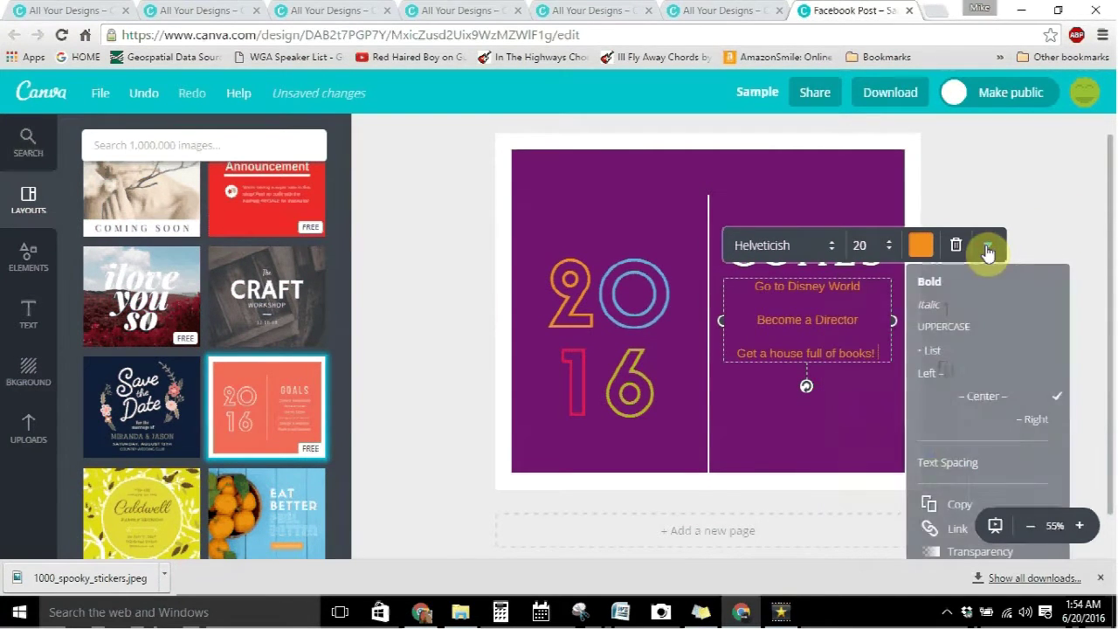
{"action": "left_click", "coordinate": [951, 474]}
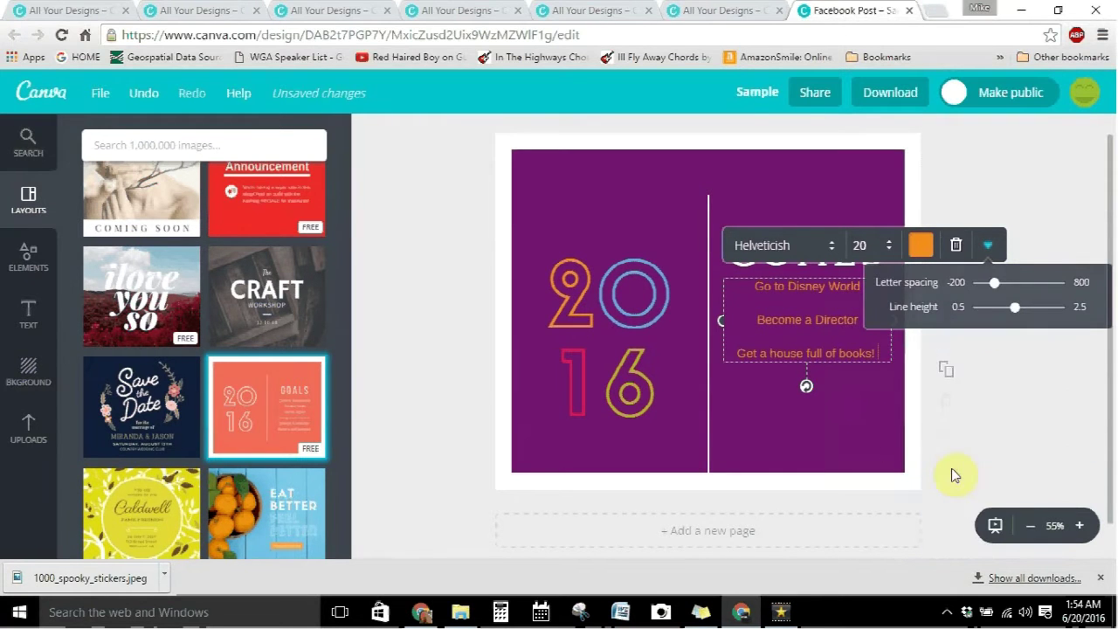
{"action": "mouse_move", "coordinate": [1017, 314]}
{"action": "left_mouse_down"}
{"action": "mouse_move", "coordinate": [996, 315]}
{"action": "mouse_move", "coordinate": [1055, 317]}
{"action": "mouse_move", "coordinate": [1002, 320]}
{"action": "left_mouse_up"}
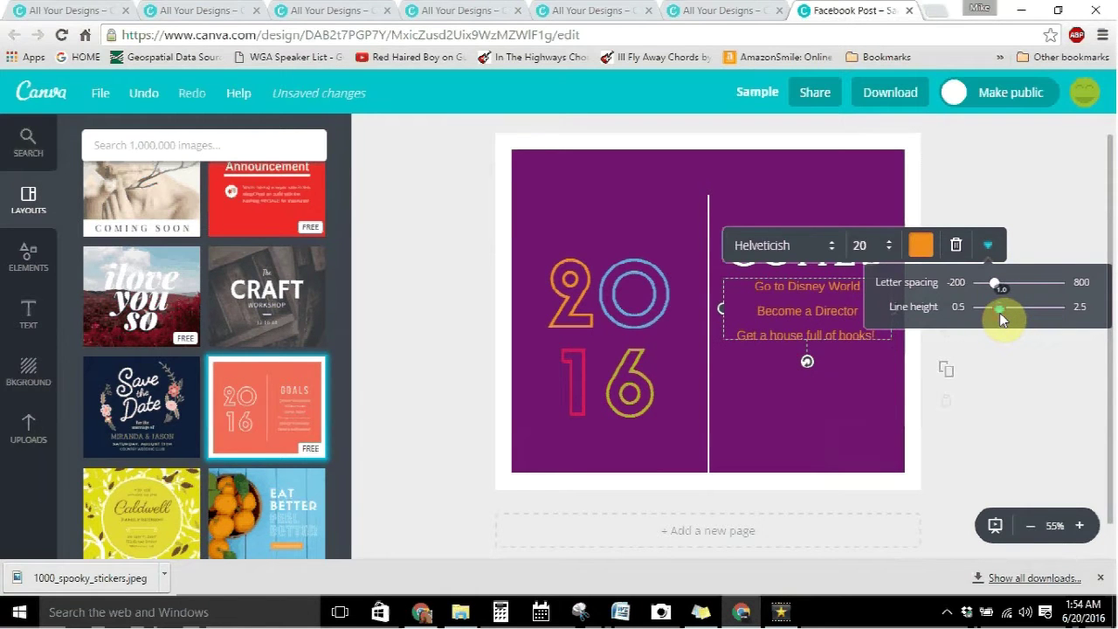
- Reposition the 20 and move the 16 numerals up closer to it
{"action": "left_click", "coordinate": [416, 386]}
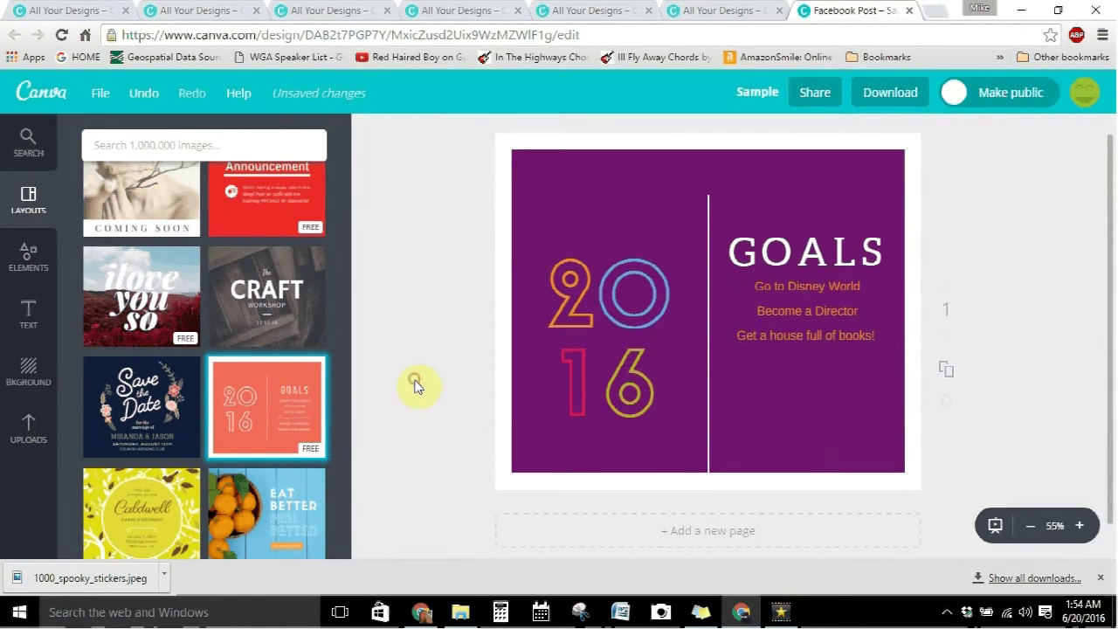
{"action": "left_click_drag", "start_coordinate": [566, 297], "coordinate": [587, 300]}
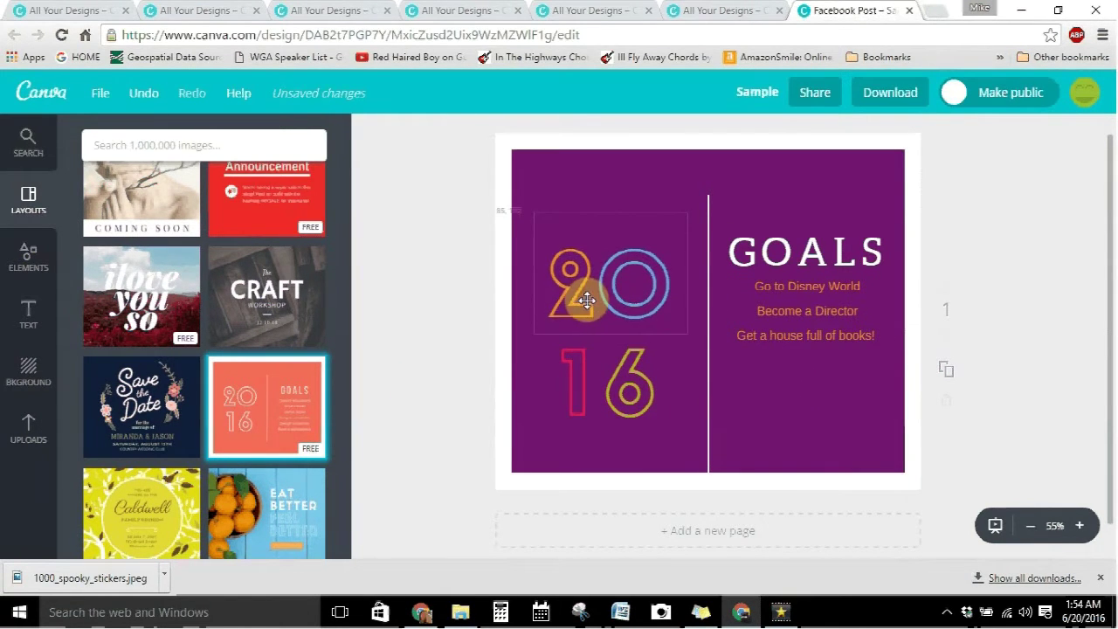
{"action": "left_click_drag", "start_coordinate": [580, 381], "coordinate": [595, 329]}
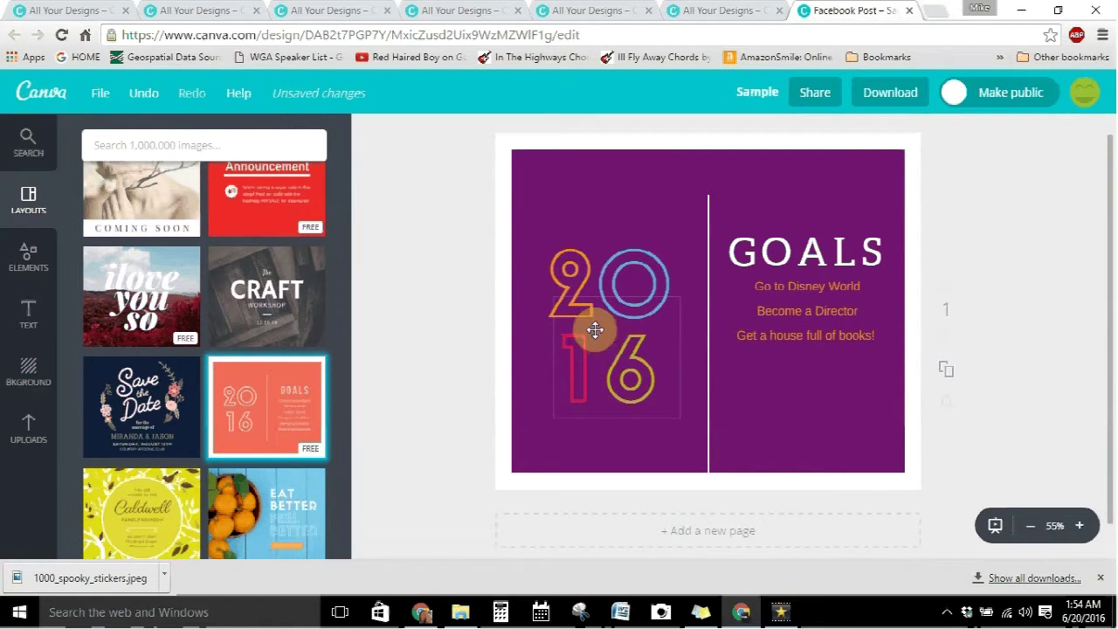
{"action": "left_click", "coordinate": [608, 443]}
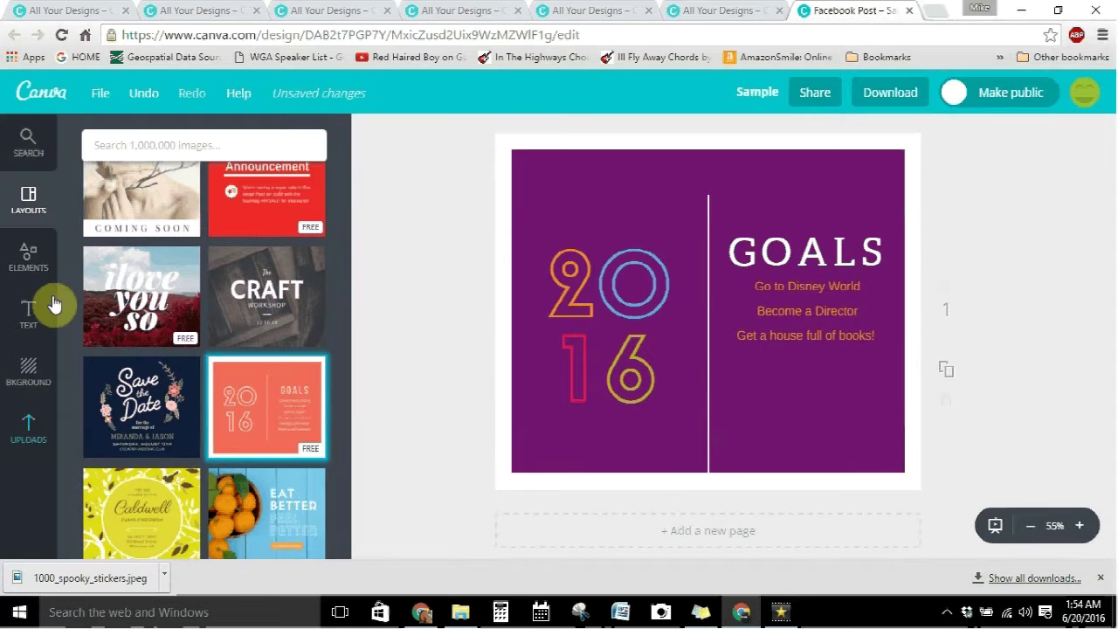
- Browse the Elements and Background panels, then view the uploaded images library
{"action": "left_click", "coordinate": [25, 259]}
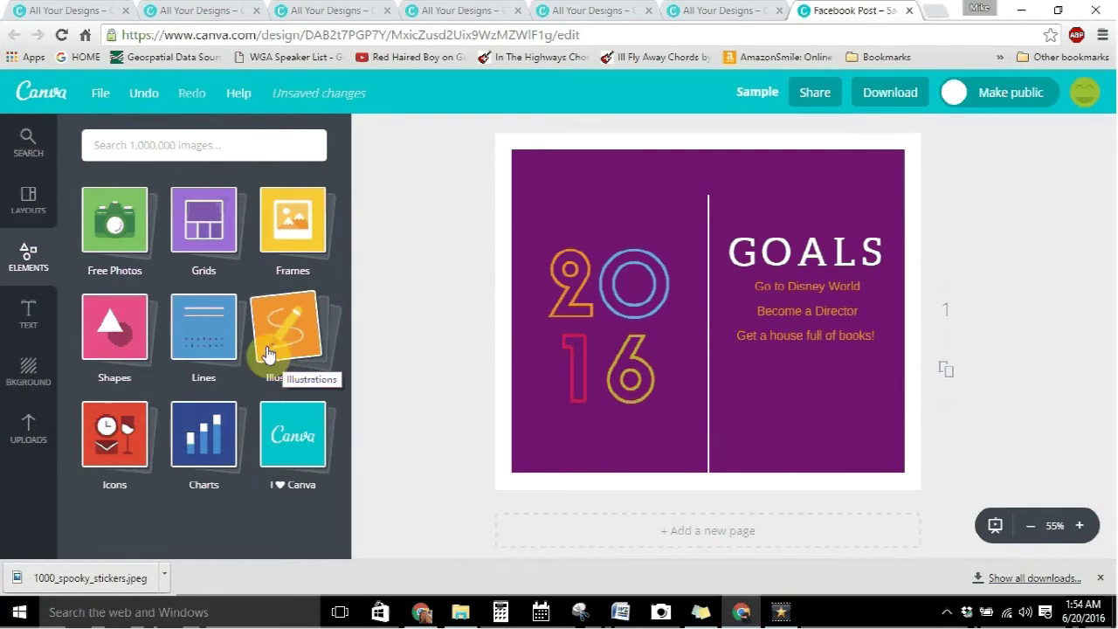
{"action": "left_click", "coordinate": [30, 383]}
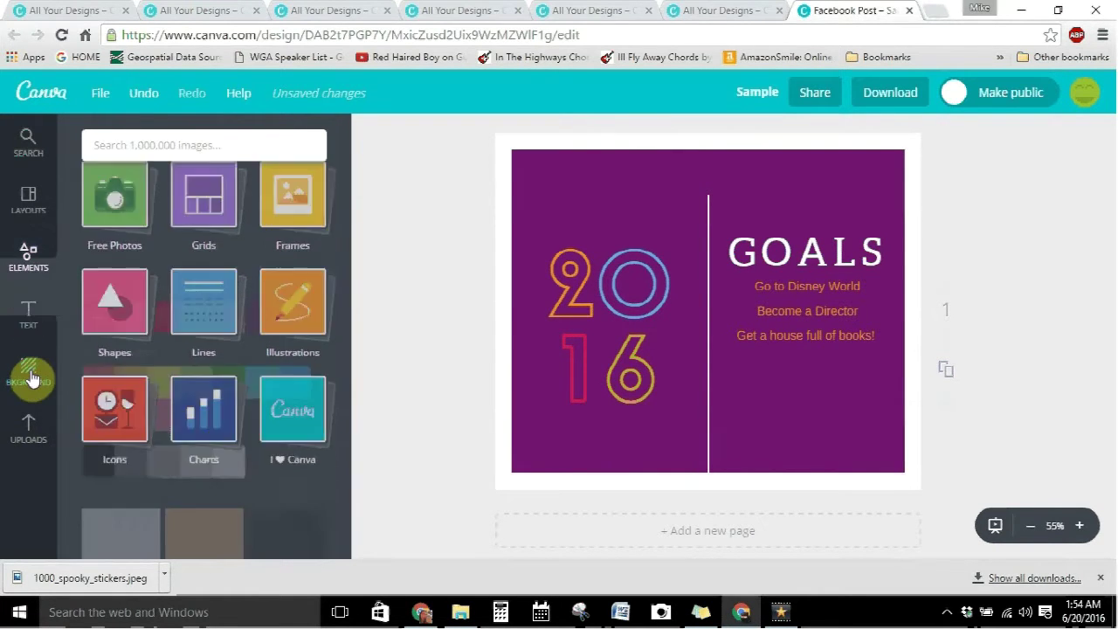
{"action": "left_click", "coordinate": [35, 426]}
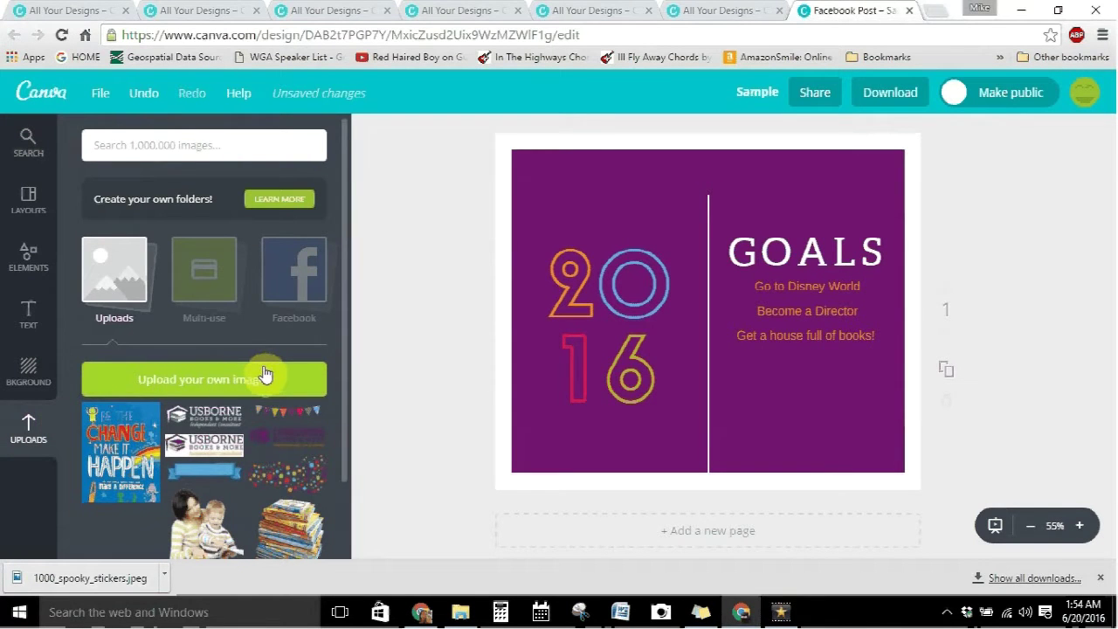
{"action": "scroll", "coordinate": [105, 427], "scroll_direction": "down", "scroll_amount": 1}
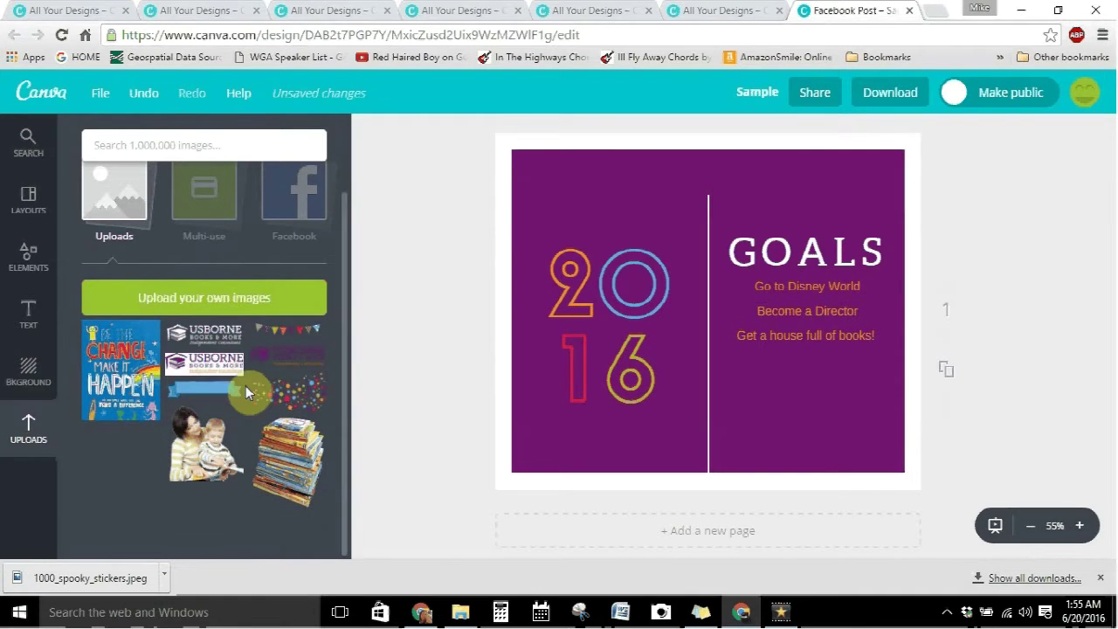
- Add the Be the Change poster, shrink it and place it under the goal list
{"action": "left_click", "coordinate": [128, 360]}
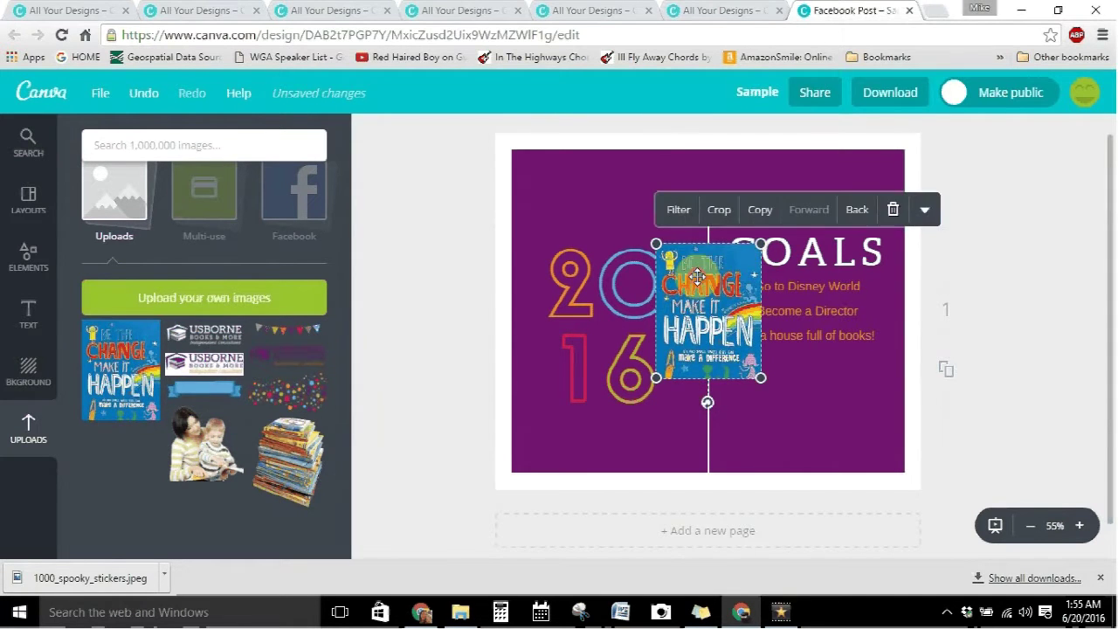
{"action": "left_click_drag", "start_coordinate": [724, 297], "coordinate": [817, 407]}
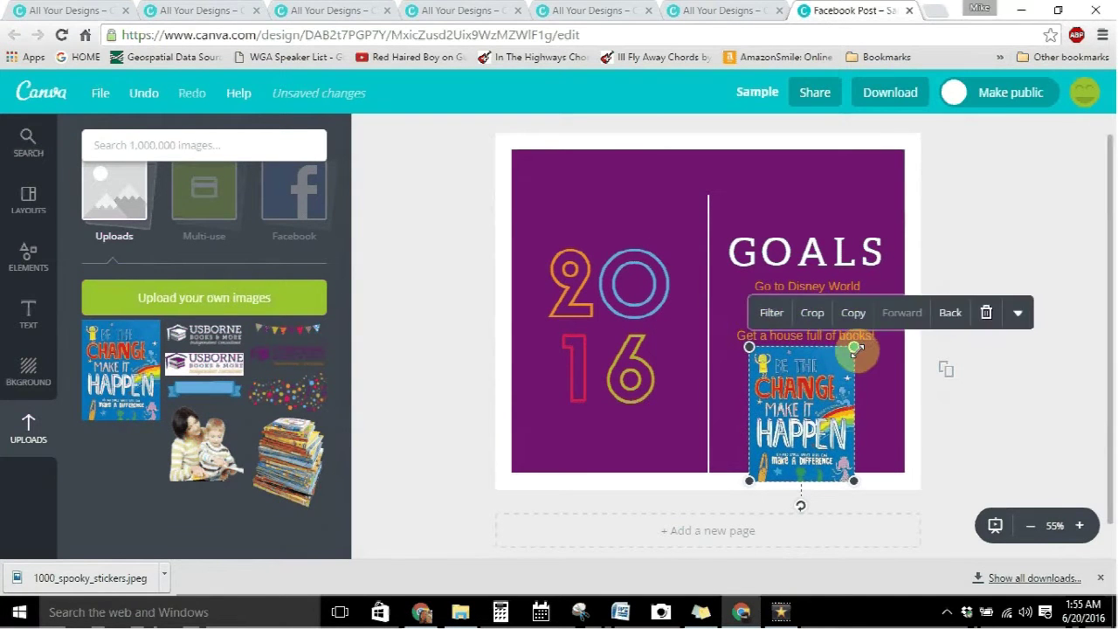
{"action": "left_click_drag", "start_coordinate": [851, 350], "coordinate": [830, 373]}
{"action": "left_click_drag", "start_coordinate": [782, 454], "coordinate": [799, 434]}
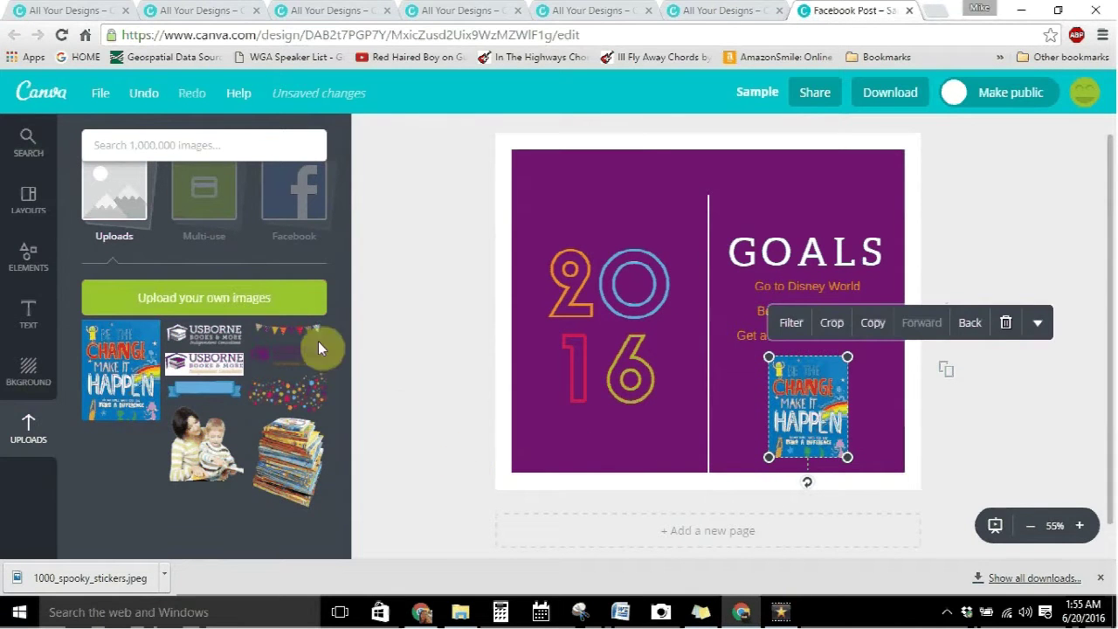
- Add the colourful bunting and stretch it centred across the top edge of the post
{"action": "left_click", "coordinate": [293, 331]}
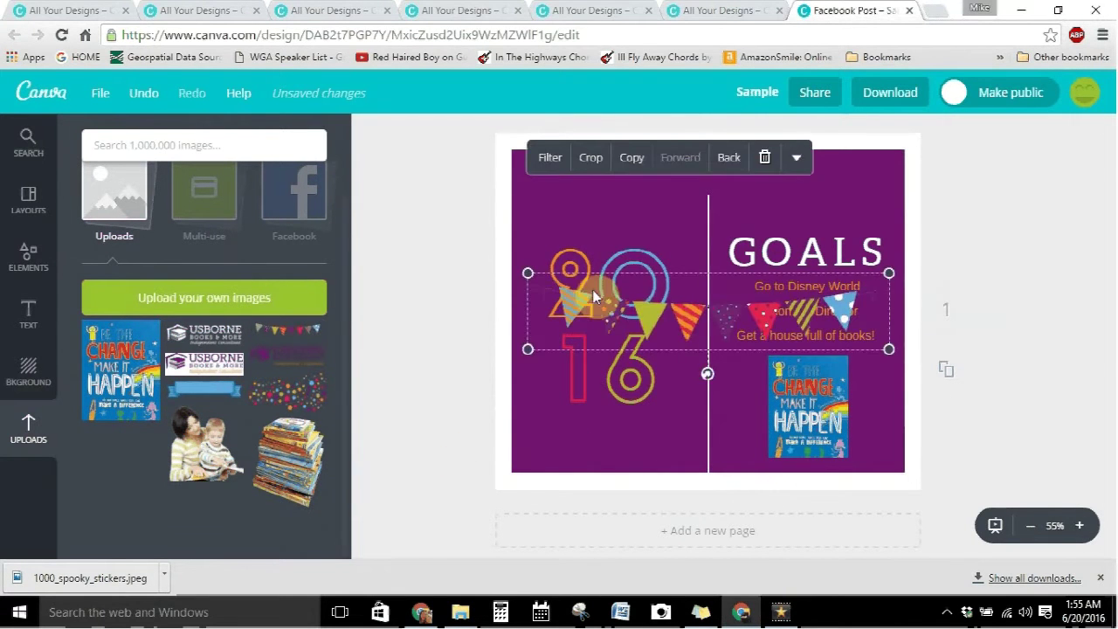
{"action": "left_click_drag", "start_coordinate": [688, 325], "coordinate": [688, 188]}
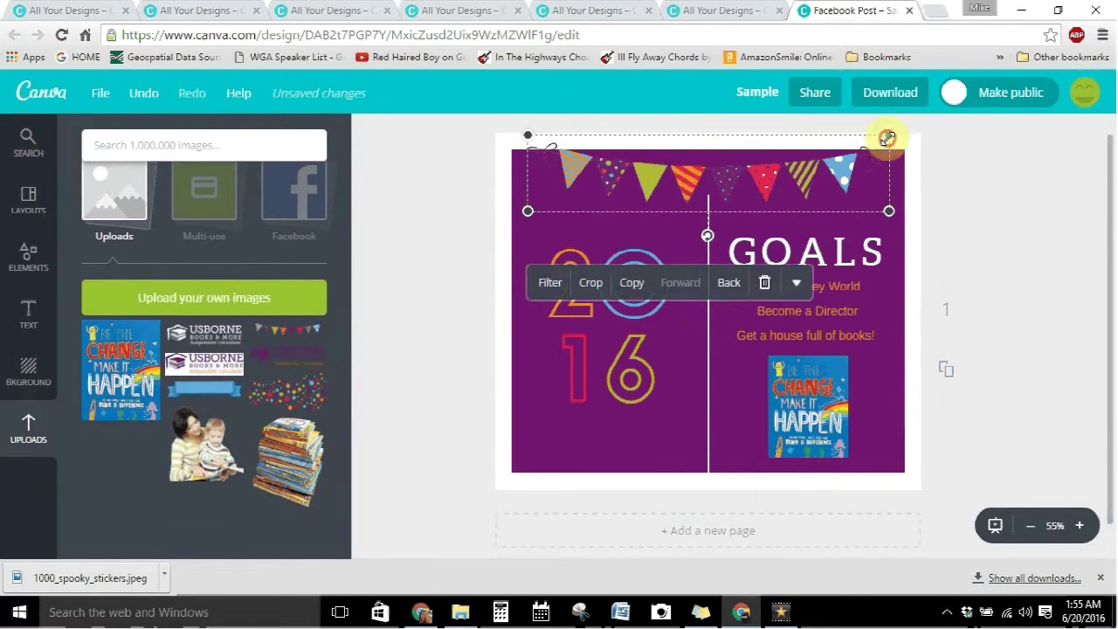
{"action": "left_click_drag", "start_coordinate": [885, 130], "coordinate": [926, 126]}
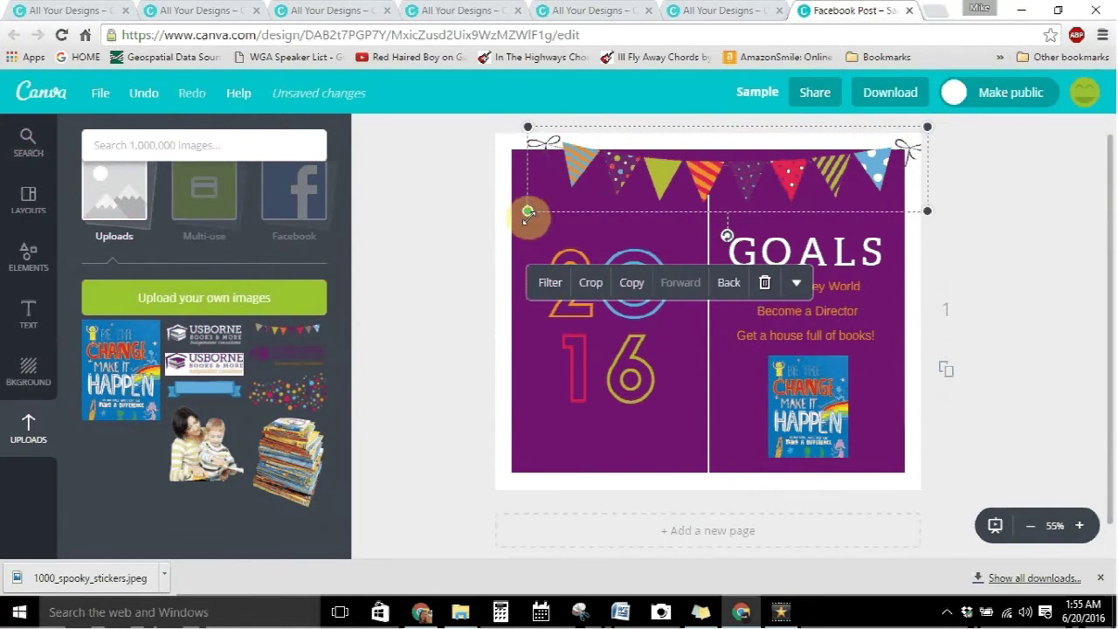
{"action": "left_click_drag", "start_coordinate": [528, 211], "coordinate": [501, 218]}
{"action": "left_click_drag", "start_coordinate": [711, 158], "coordinate": [703, 174]}
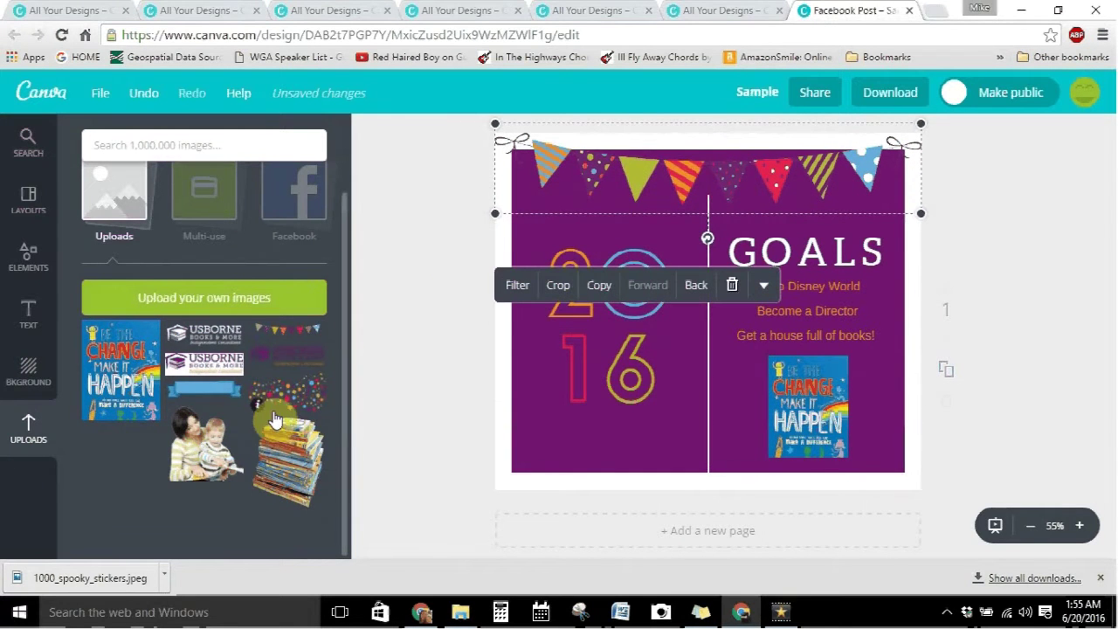
- Add the Usborne logo, shrink it and place it at the bottom left under 2016
{"action": "left_click", "coordinate": [224, 337]}
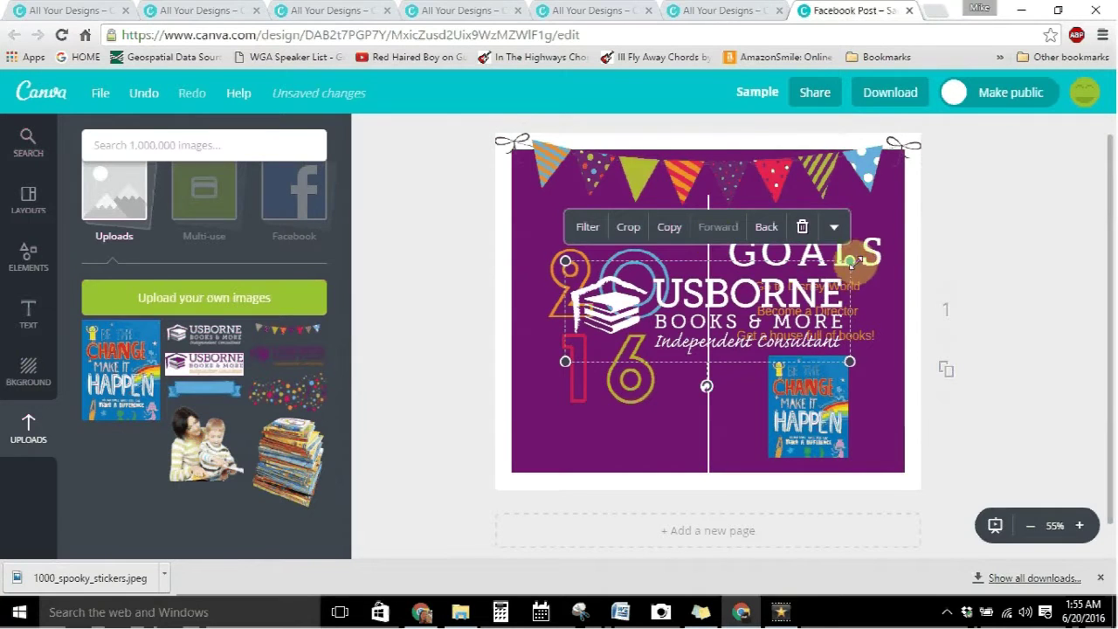
{"action": "left_click_drag", "start_coordinate": [847, 262], "coordinate": [696, 315]}
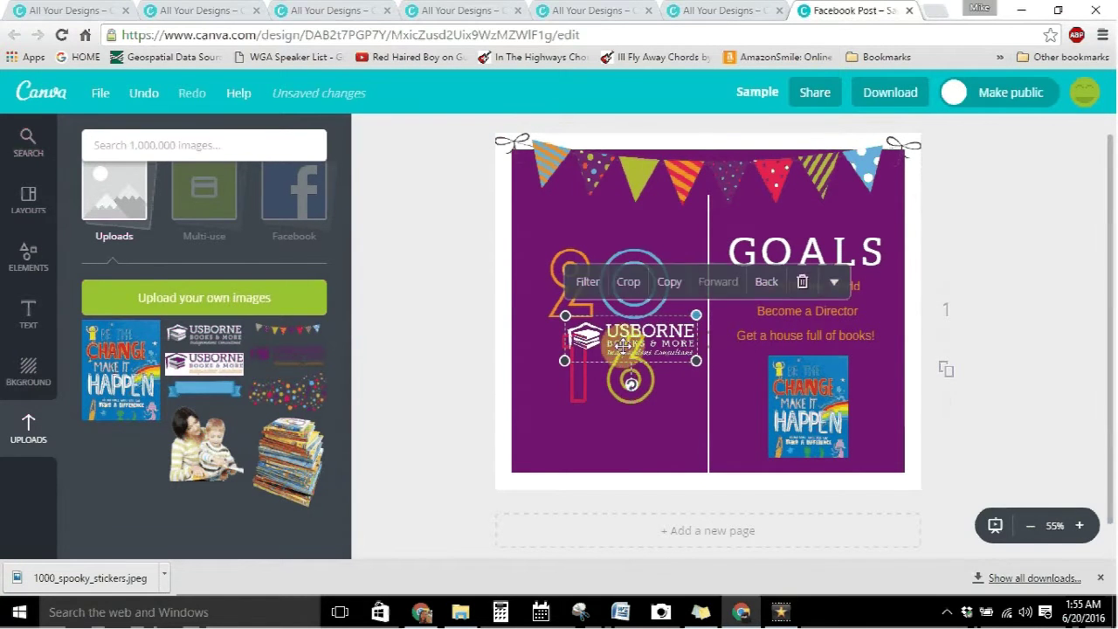
{"action": "left_click_drag", "start_coordinate": [631, 358], "coordinate": [609, 432]}
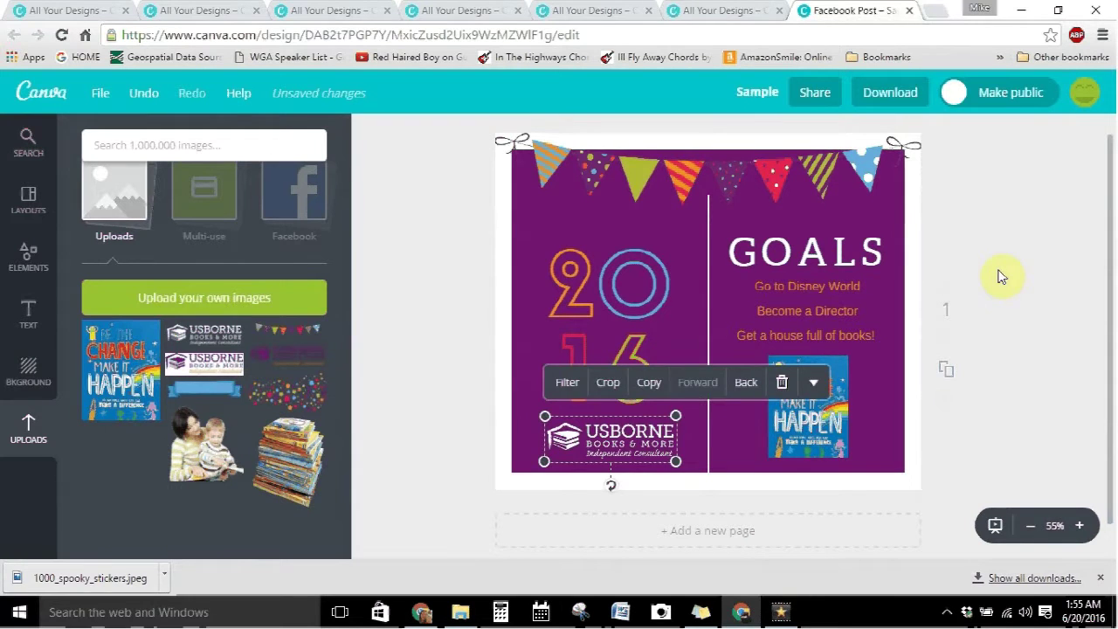
{"action": "left_click", "coordinate": [985, 280]}
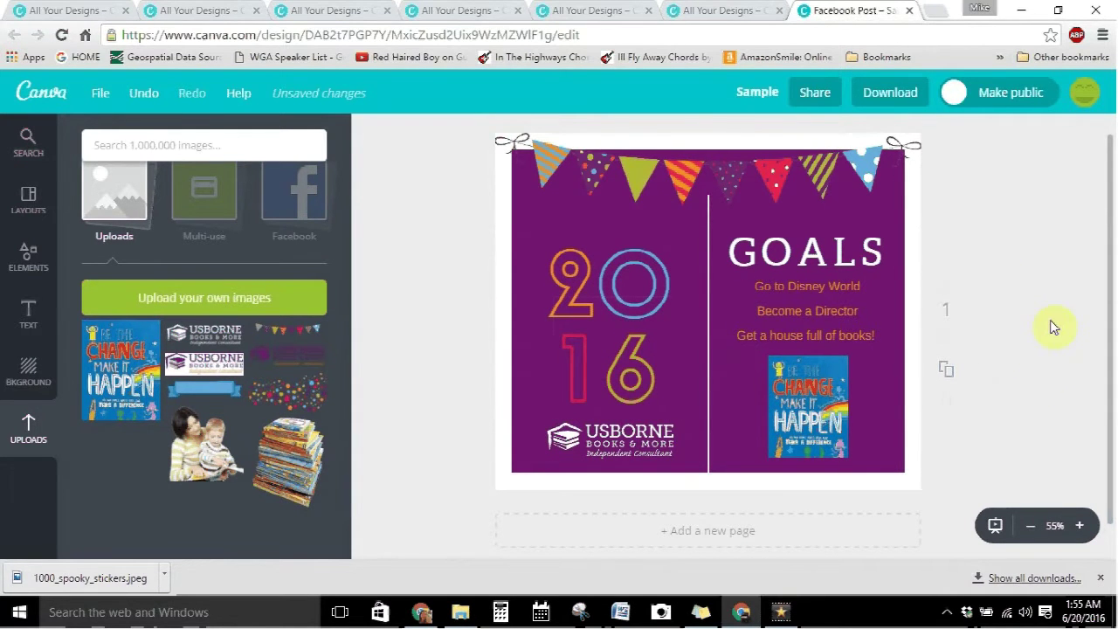
- Raise the 20 and 16 numerals slightly above the logo
{"action": "left_click_drag", "start_coordinate": [612, 304], "coordinate": [610, 255]}
{"action": "left_click_drag", "start_coordinate": [611, 326], "coordinate": [608, 311]}
{"action": "left_click", "coordinate": [721, 366]}
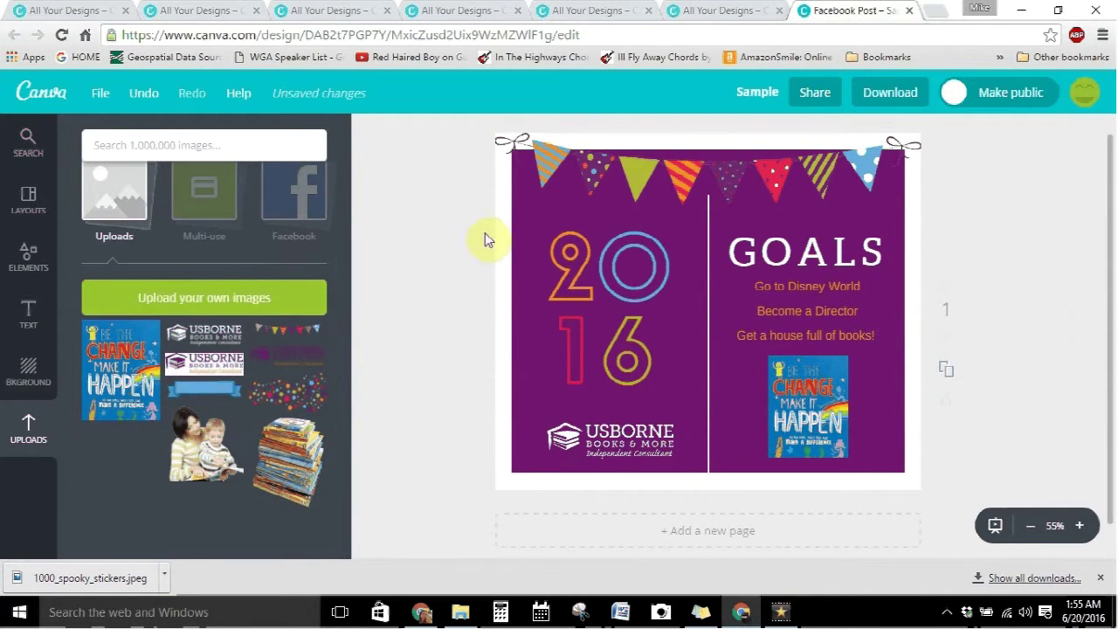
- Download the design as a high-quality PNG image
{"action": "left_click", "coordinate": [100, 96]}
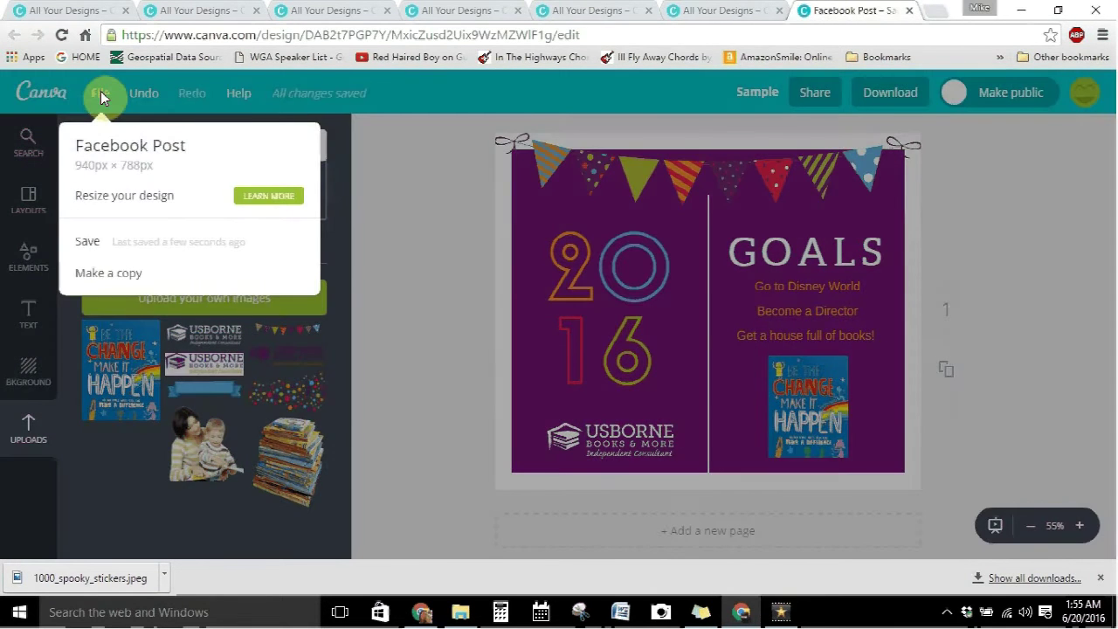
{"action": "left_click", "coordinate": [100, 92]}
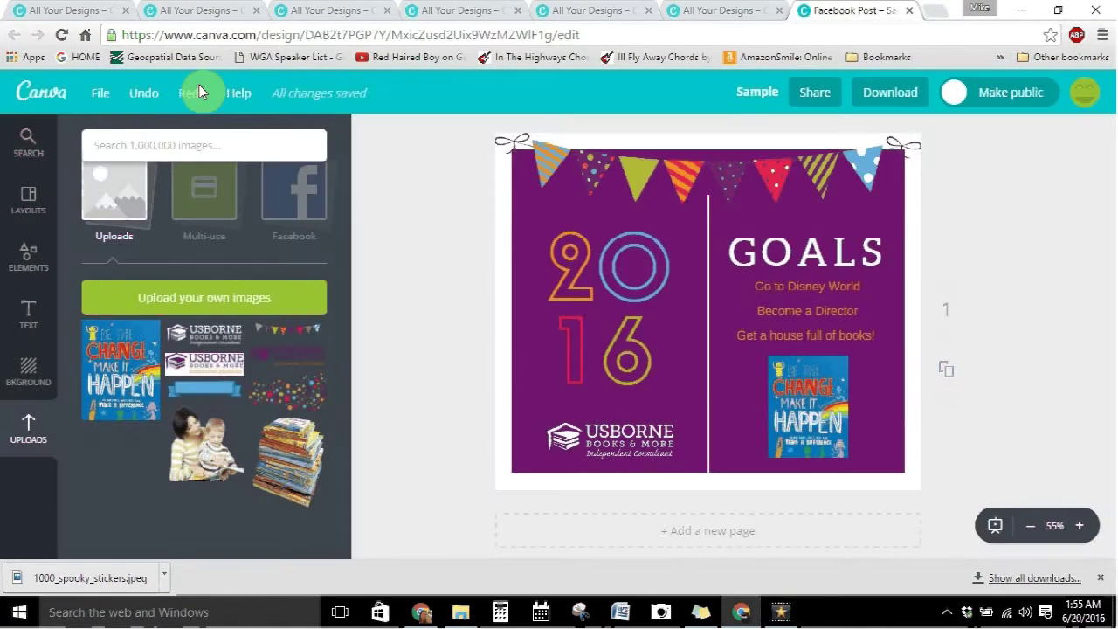
{"action": "left_click", "coordinate": [879, 98]}
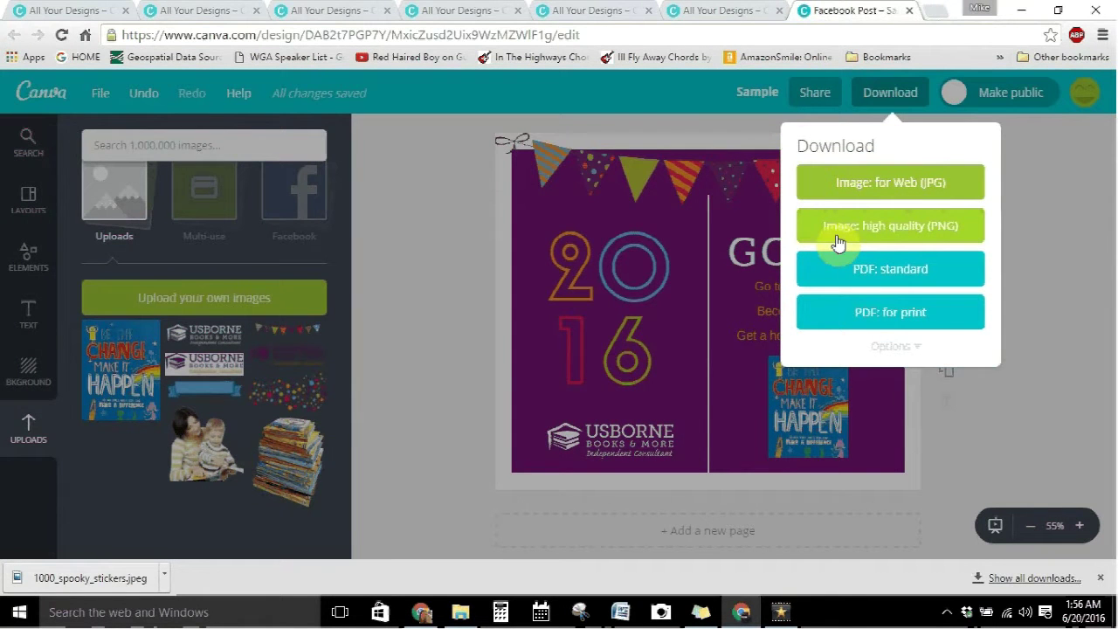
{"action": "left_click", "coordinate": [906, 229]}
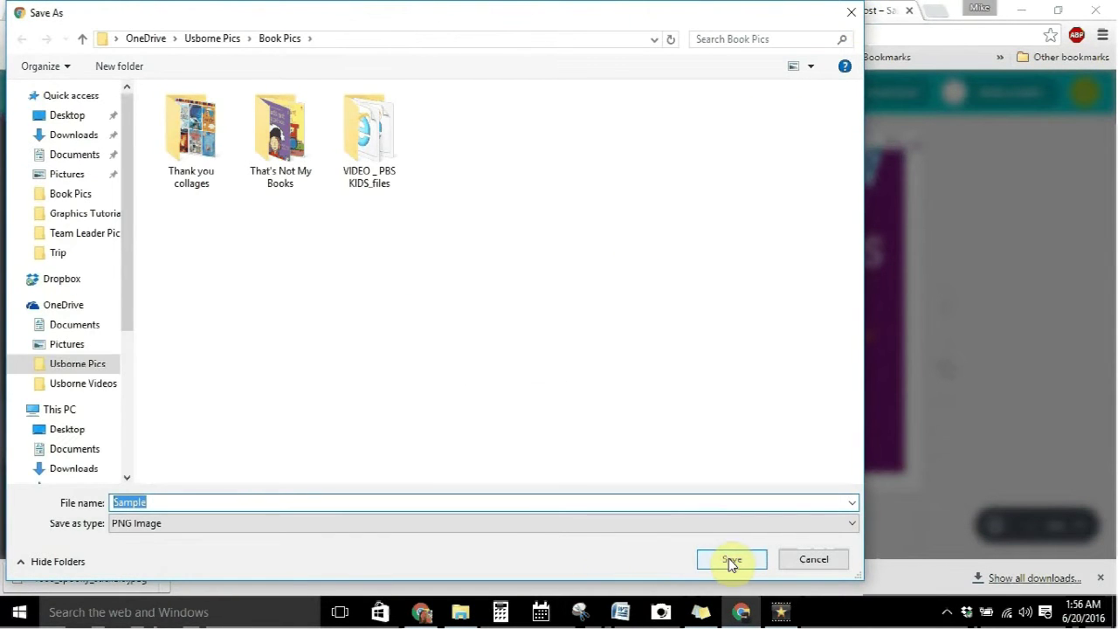
- Save Sample.png into the Graphics Tutorial folder and return to all designs
{"action": "left_click", "coordinate": [77, 213]}
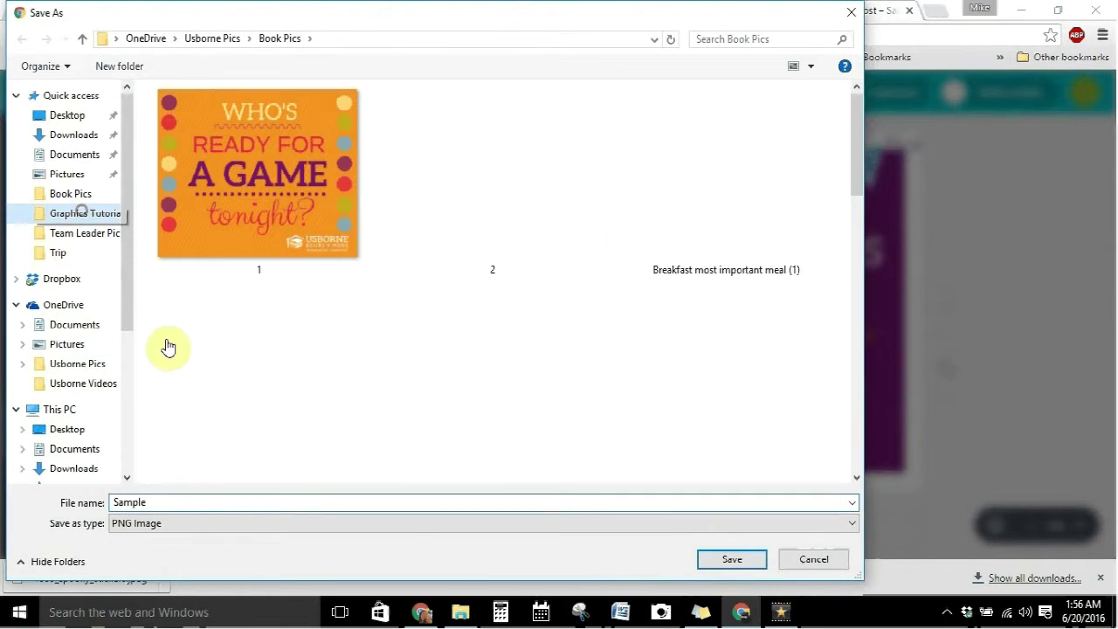
{"action": "left_click", "coordinate": [724, 559]}
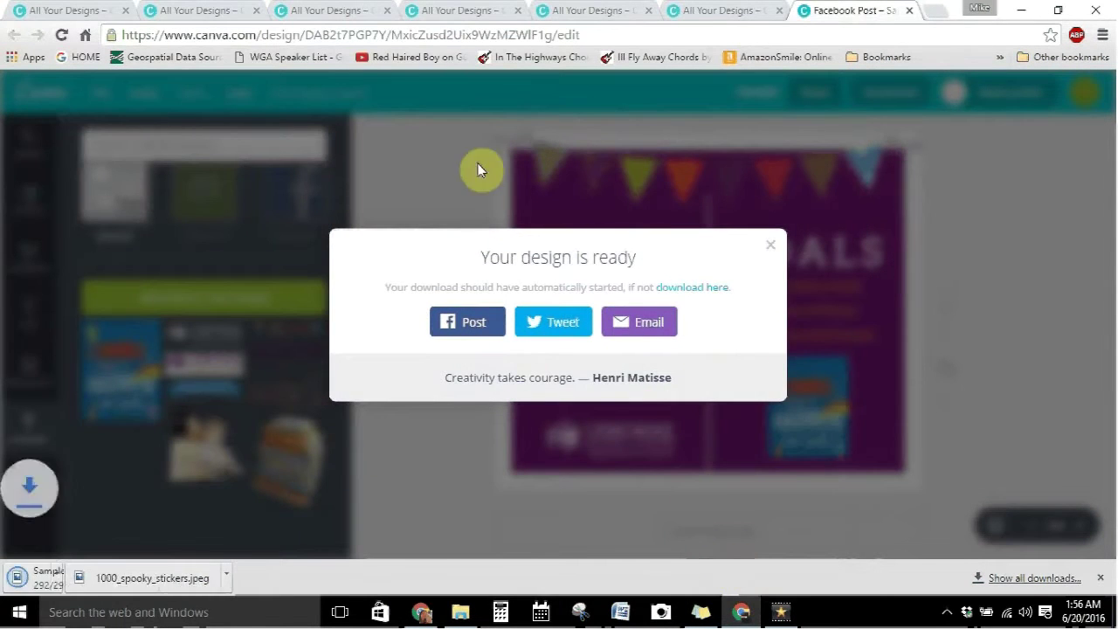
{"action": "left_click", "coordinate": [428, 174]}
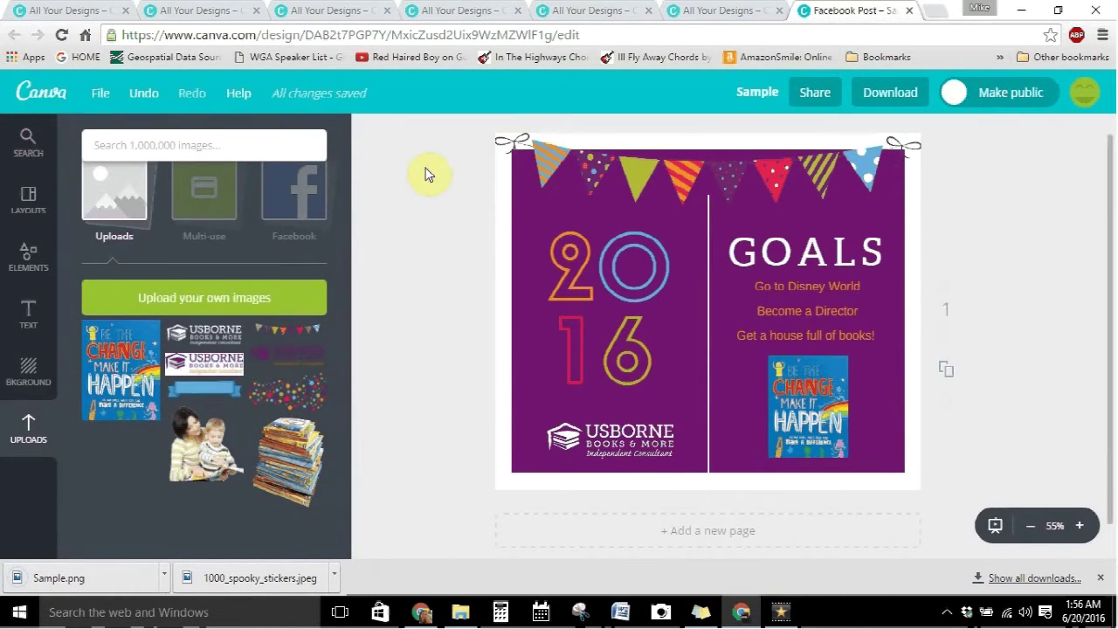
{"action": "left_click", "coordinate": [38, 93]}
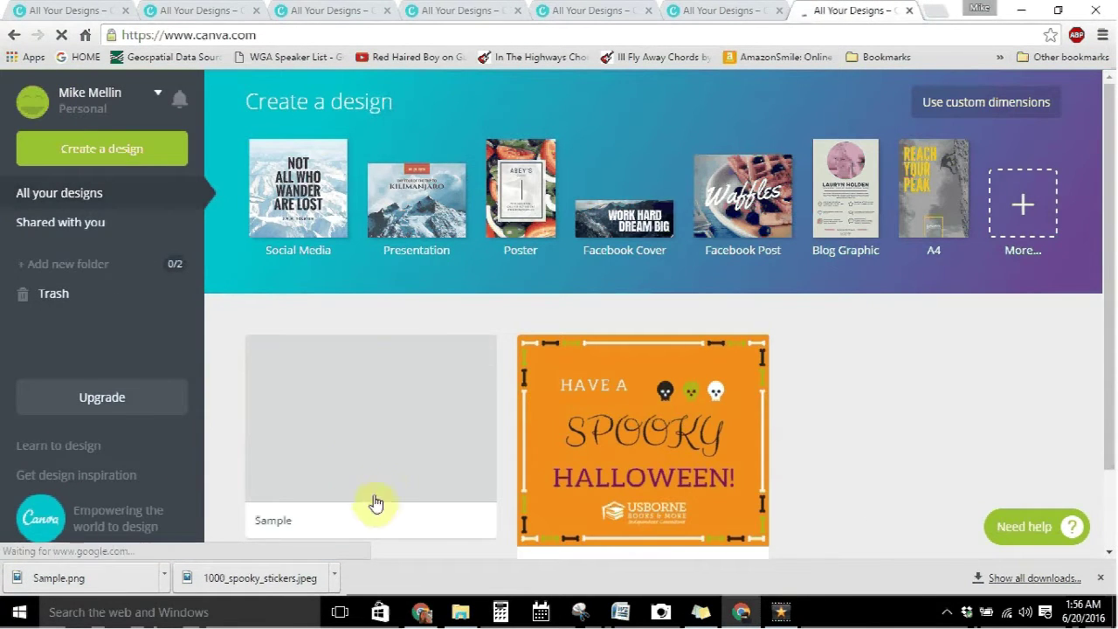
{"action": "scroll", "coordinate": [840, 419], "scroll_direction": "down", "scroll_amount": 1}
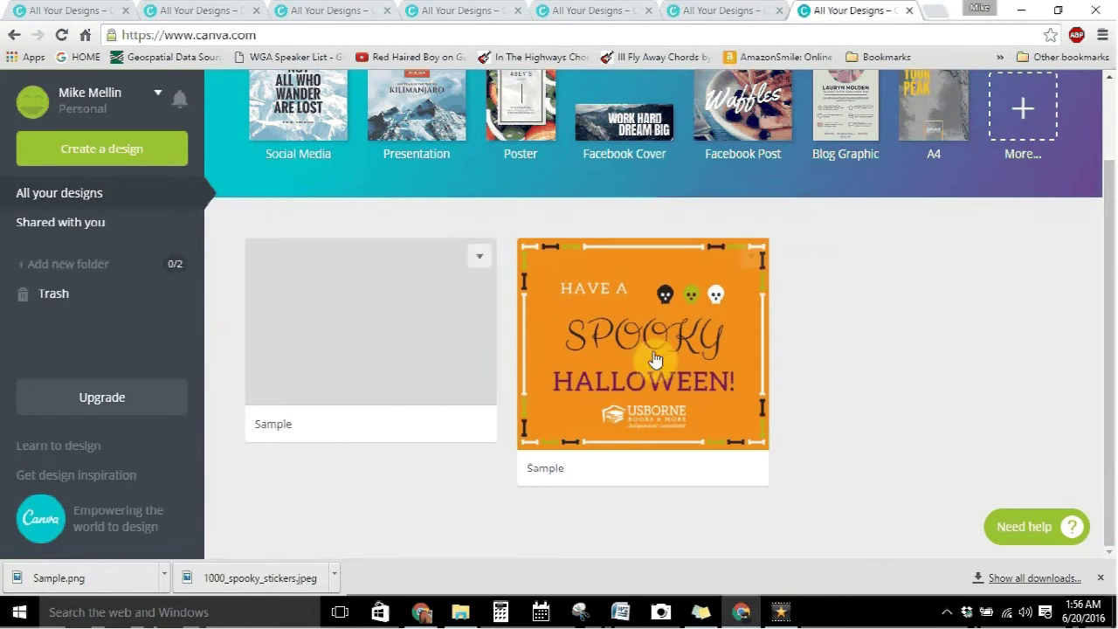
{"action": "scroll", "coordinate": [900, 345], "scroll_direction": "up", "scroll_amount": 1}
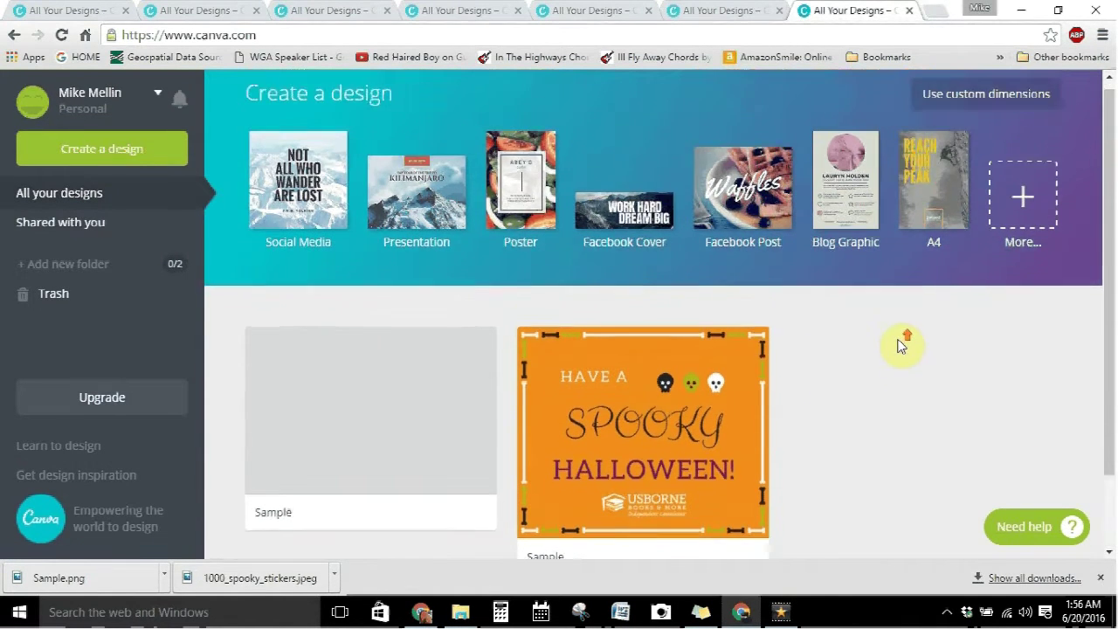